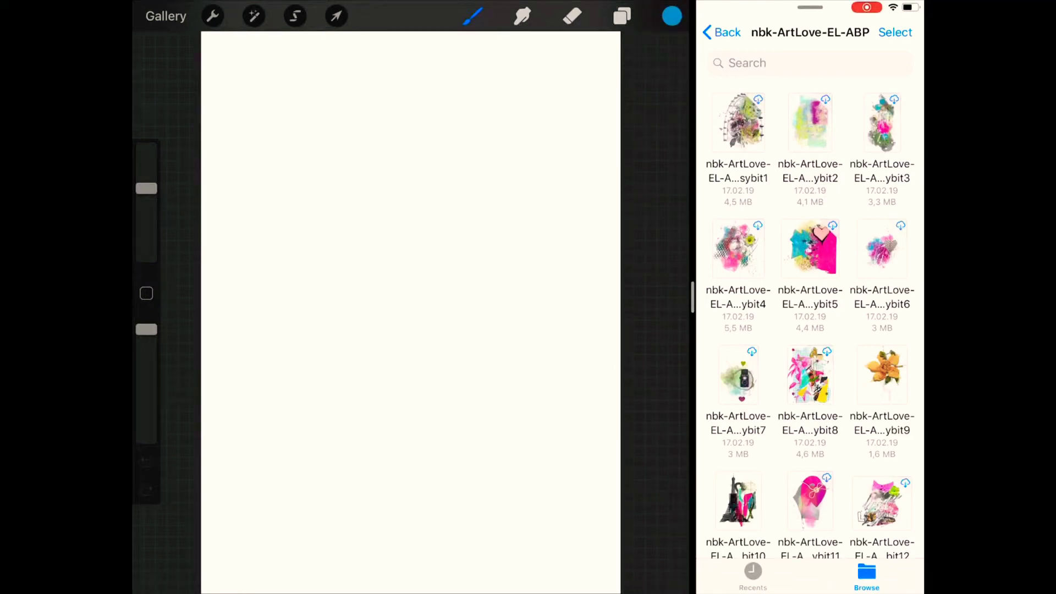
# Step: Scroll the nbk-ArtLove-EL-ABP folder in the side-by-side Files pane down to its flower images
pyautogui.scroll(-10, 812, 330)
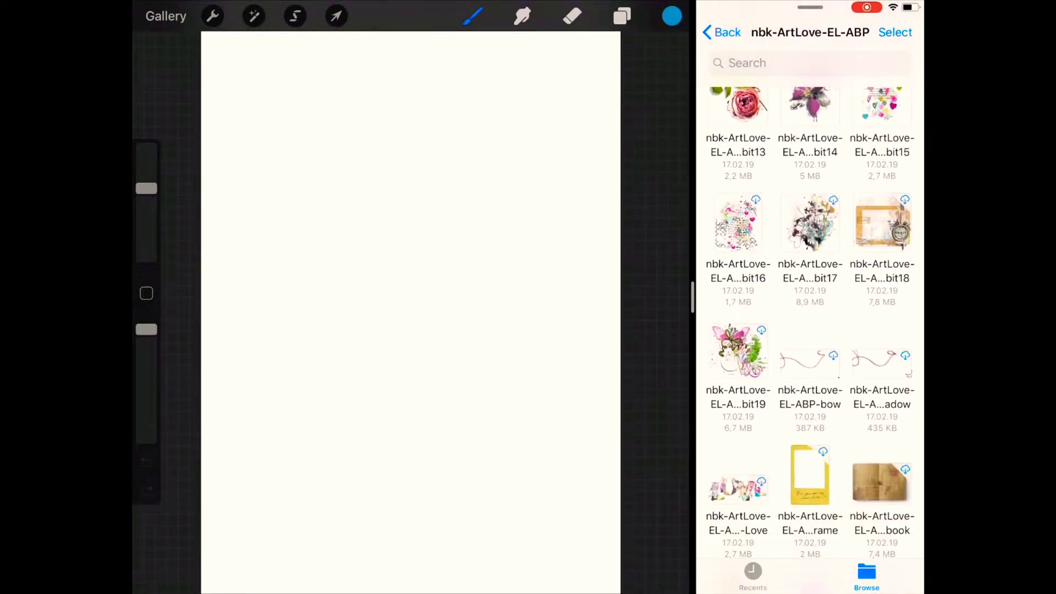
pyautogui.scroll(-5, 811, 306)
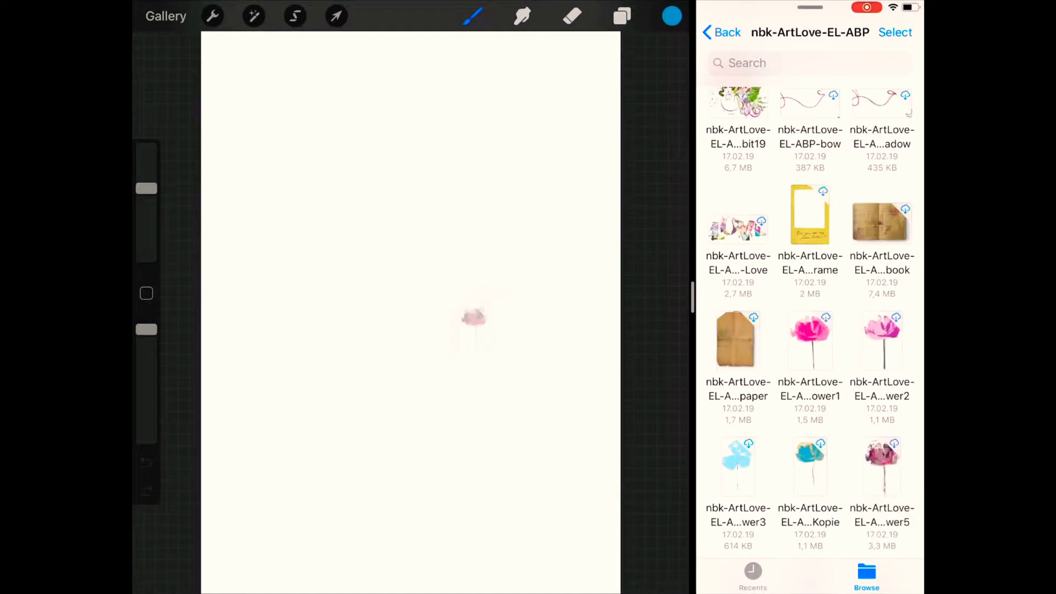
# Step: Place the pink painted flower image at the centre of the canvas
pyautogui.moveTo(881, 465); pyautogui.dragTo(410, 275)
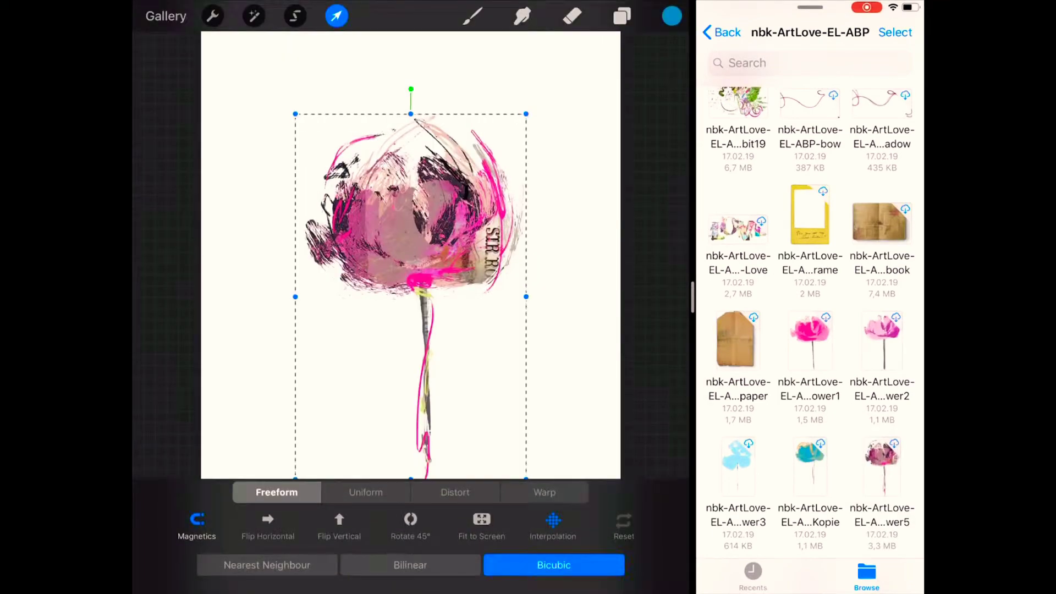
pyautogui.click(336, 15)
pyautogui.scroll(2, 811, 319)
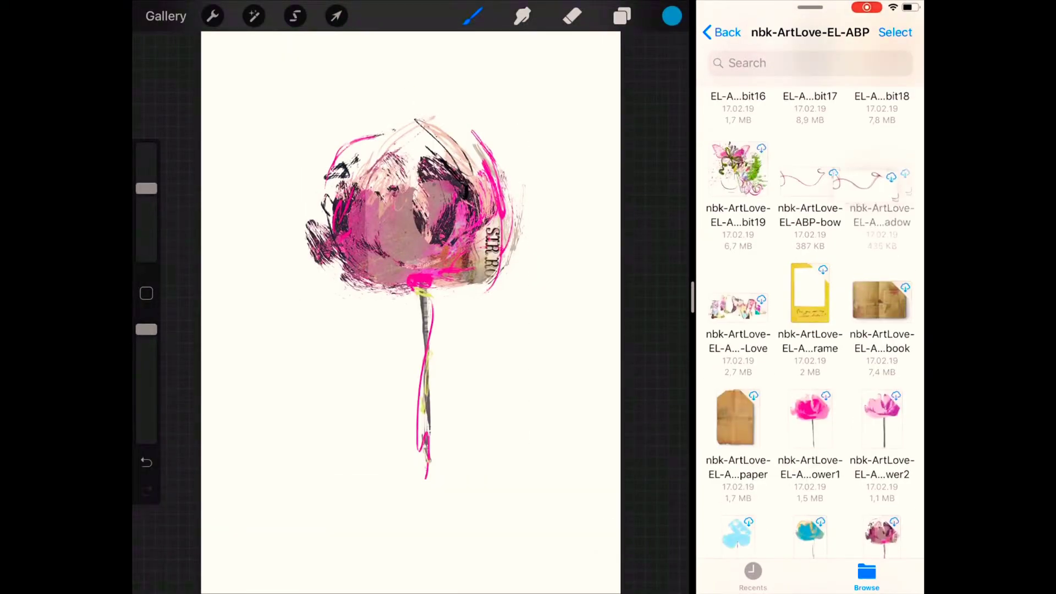
# Step: Add the pink ribbon bow, scaled down around the flower's stem, and drop in the LOVE image
pyautogui.moveTo(810, 182); pyautogui.dragTo(412, 295)
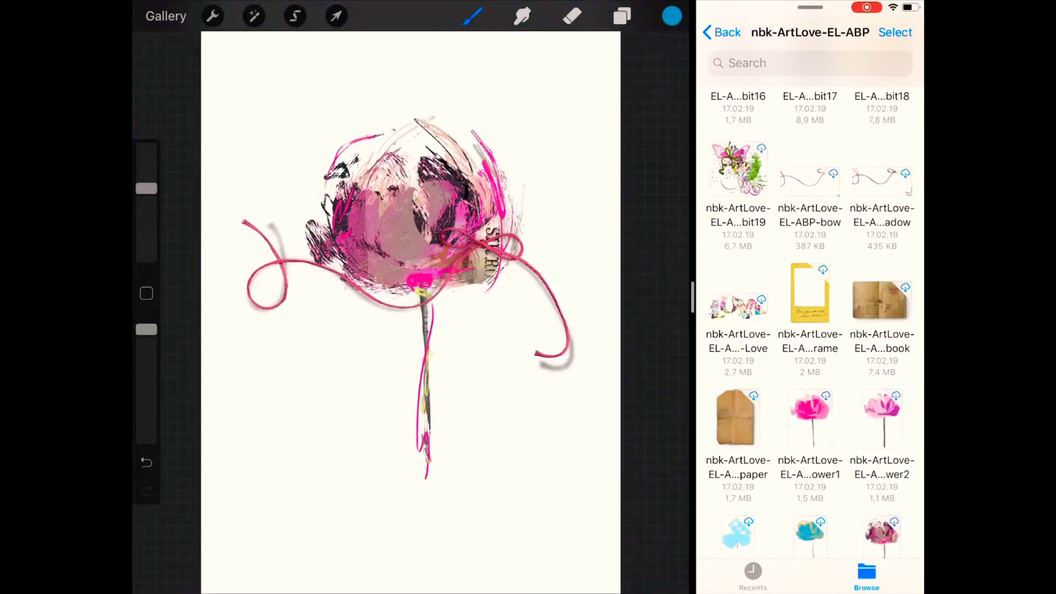
pyautogui.moveTo(583, 216); pyautogui.dragTo(497, 258)
pyautogui.click(472, 15)
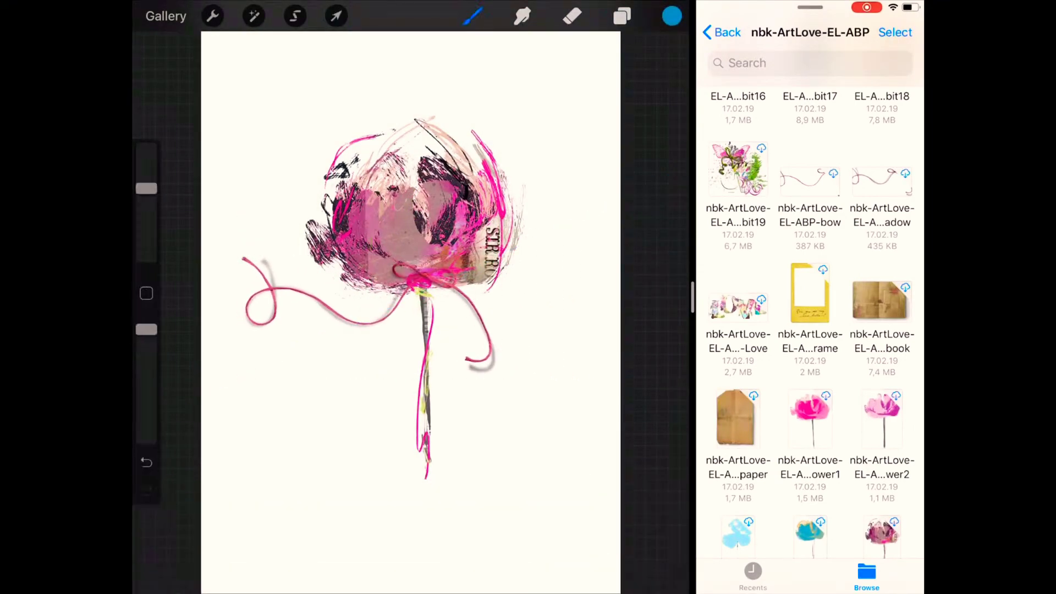
pyautogui.moveTo(738, 306); pyautogui.dragTo(654, 319)
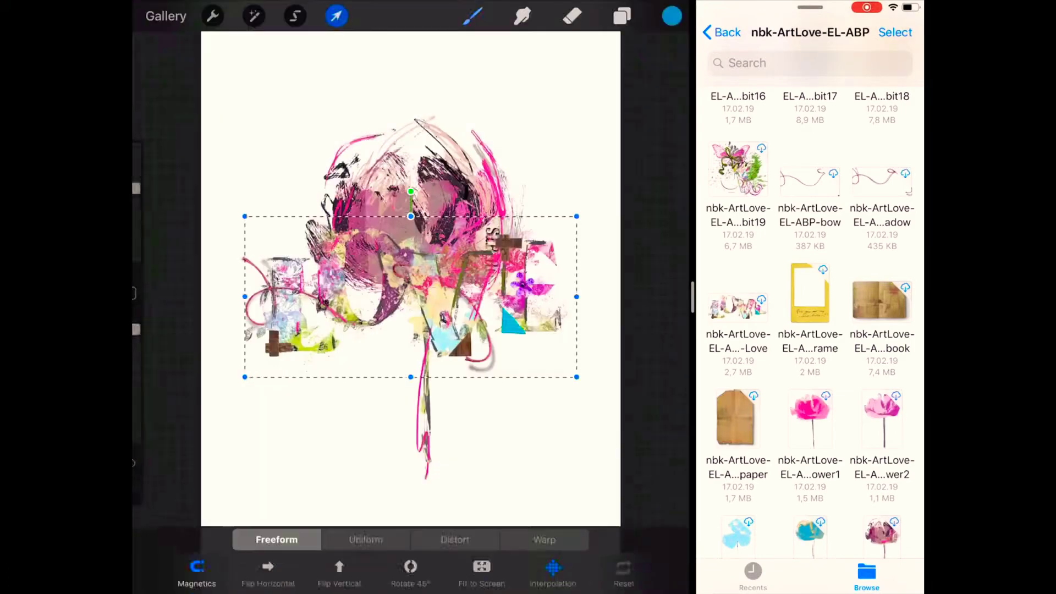
# Step: Move the LOVE letters lower and reorder their layer beneath the flower's Layer 1
pyautogui.click(553, 520)
pyautogui.moveTo(410, 297); pyautogui.dragTo(410, 344)
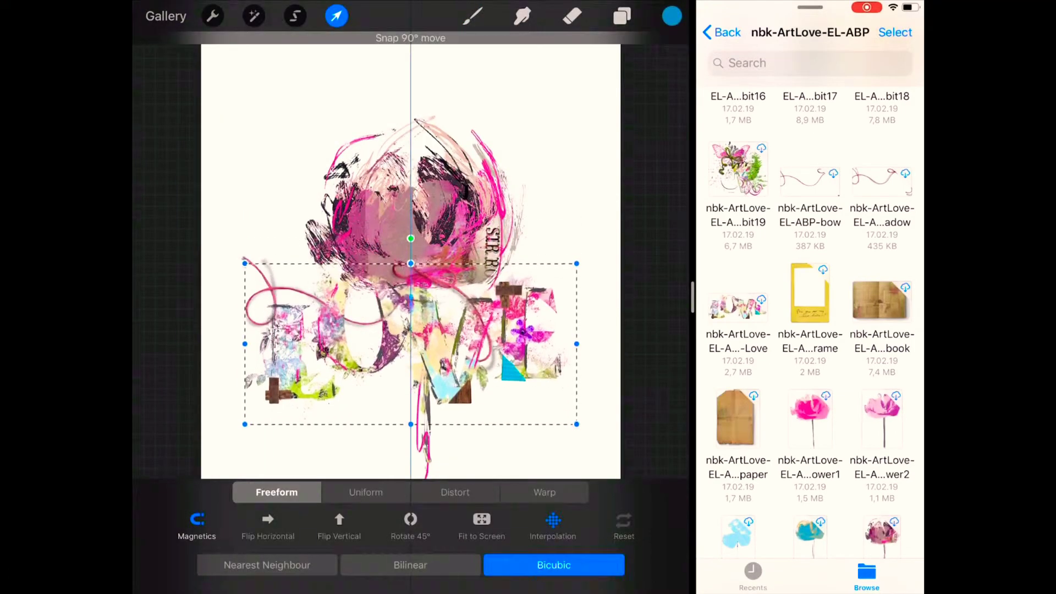
pyautogui.click(622, 16)
pyautogui.moveTo(547, 115); pyautogui.dragTo(547, 211)
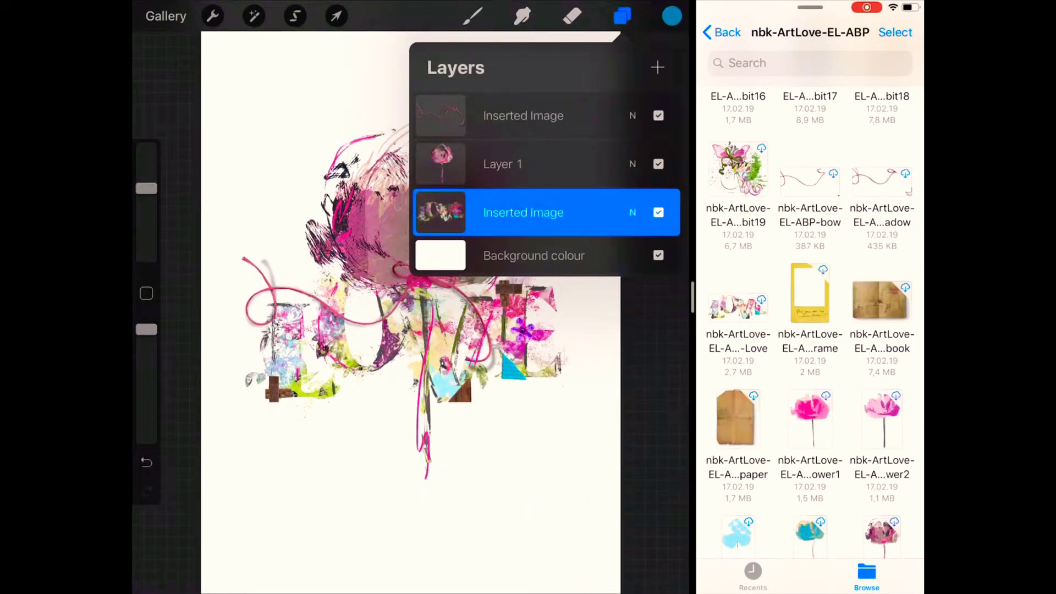
pyautogui.click(336, 15)
pyautogui.click(472, 15)
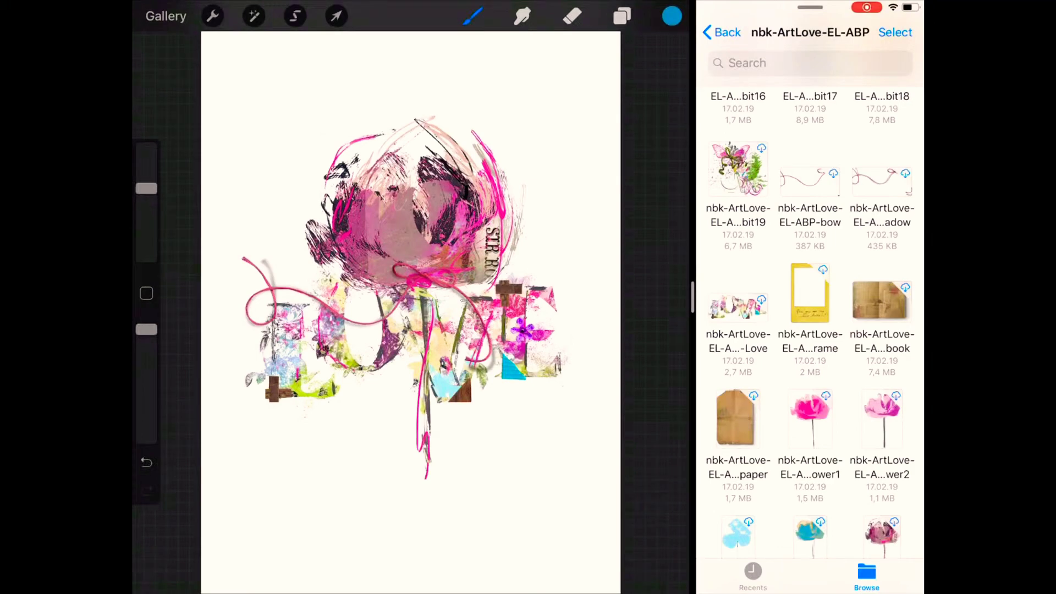
# Step: Try darkening the LOVE letters with Hue/Saturation/Brightness, then revert them to their original colours
pyautogui.click(253, 15)
pyautogui.click(248, 328)
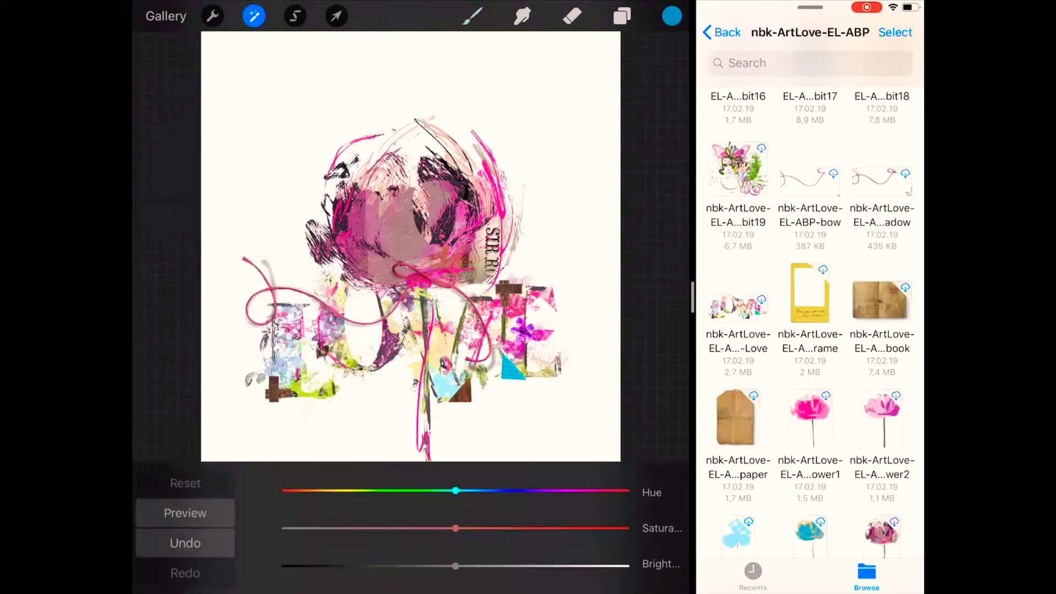
pyautogui.moveTo(455, 565); pyautogui.dragTo(282, 565)
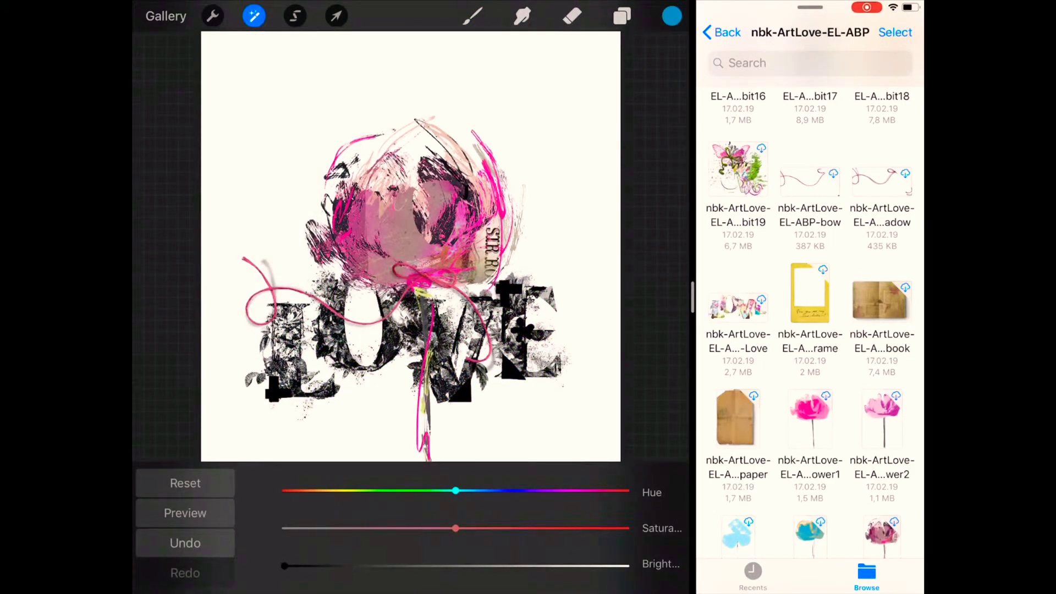
pyautogui.click(336, 16)
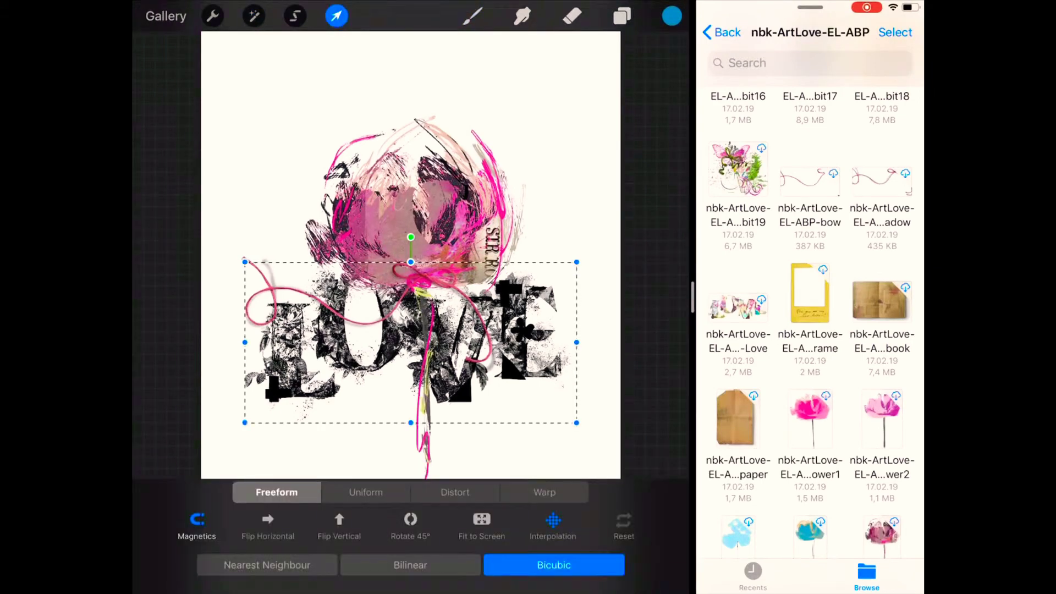
pyautogui.click(472, 15)
pyautogui.click(881, 418)
pyautogui.click(719, 31)
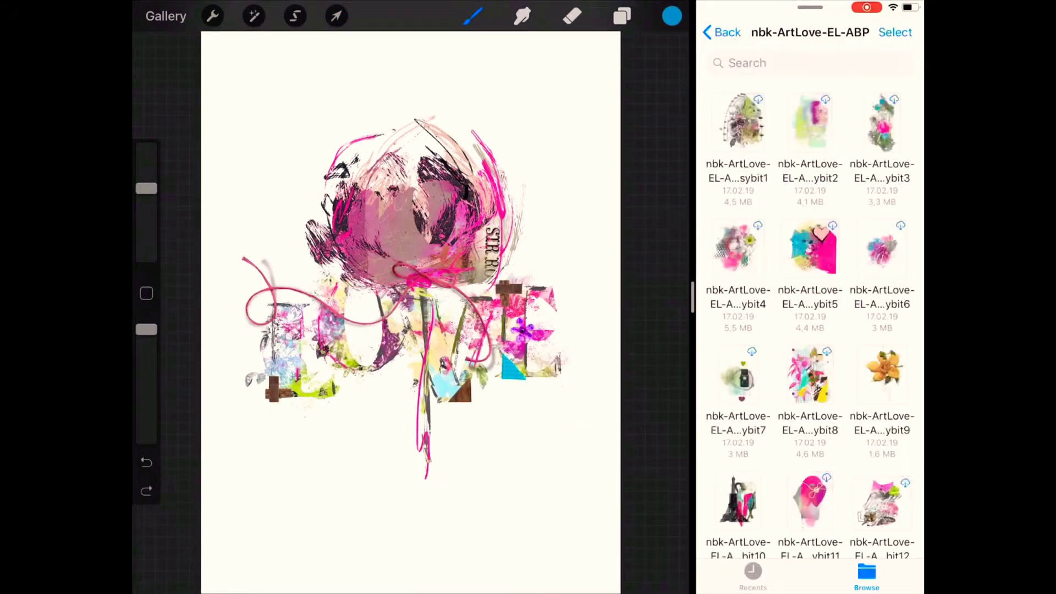
# Step: Drop the bit14 purple flower image onto the canvas and stack it above Layer 1
pyautogui.scroll(-5, 811, 303)
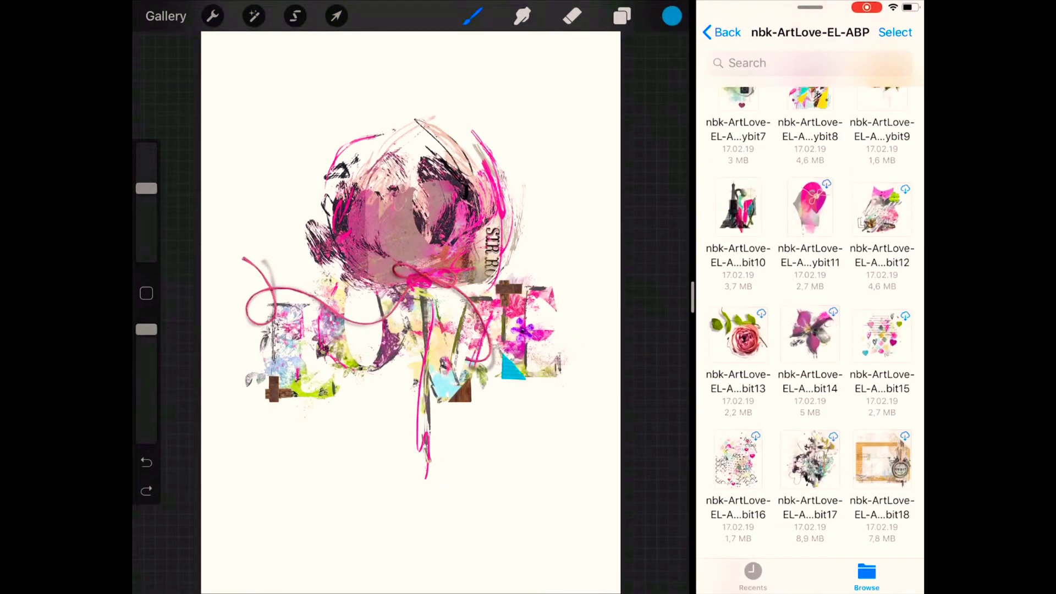
pyautogui.moveTo(810, 333); pyautogui.dragTo(551, 242)
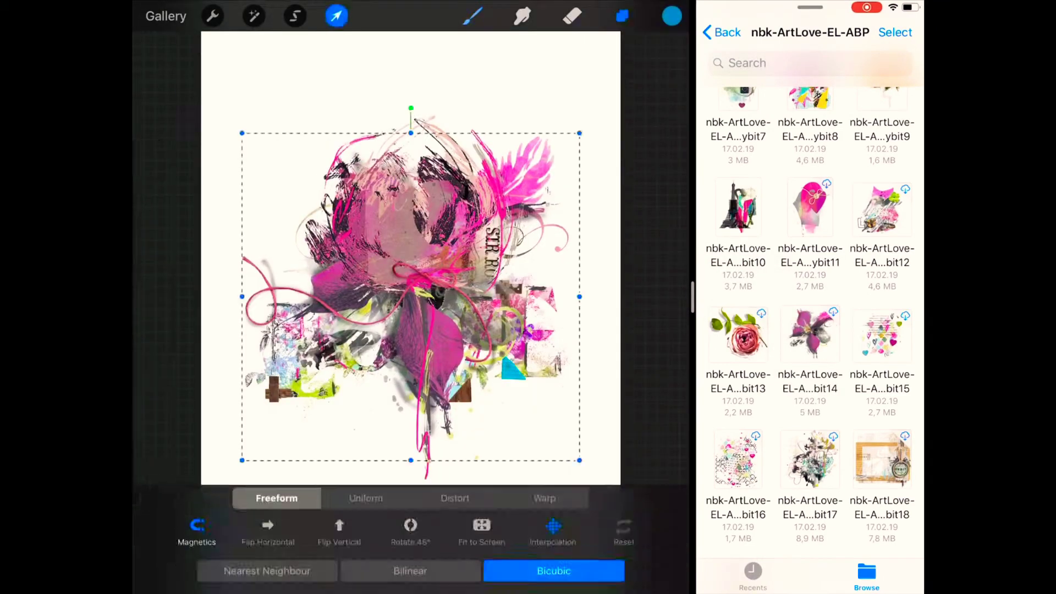
pyautogui.click(622, 15)
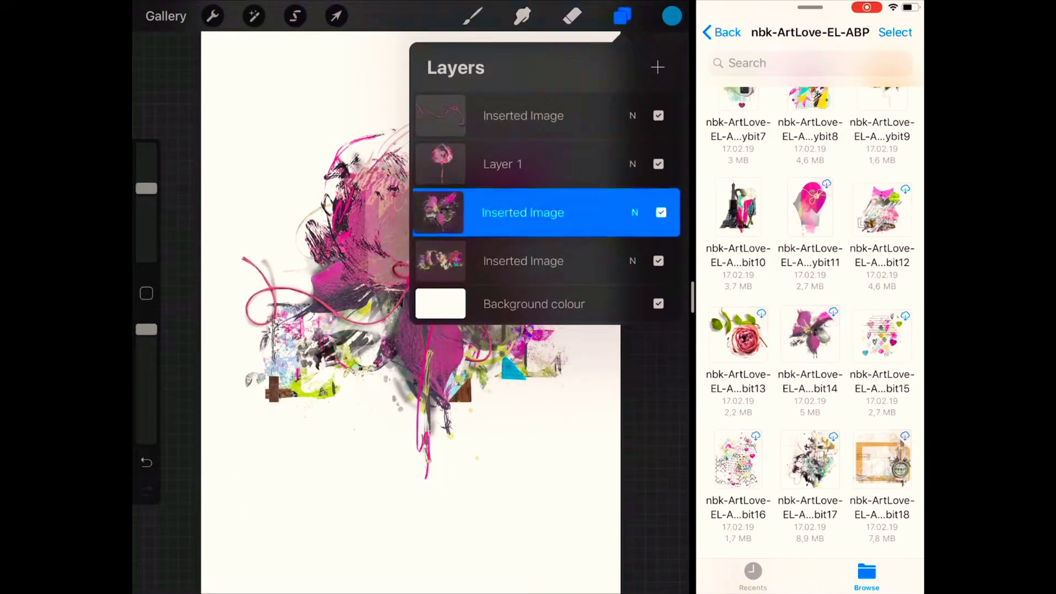
pyautogui.moveTo(545, 213); pyautogui.dragTo(545, 164)
# Step: Shrink the purple flower over the pink flower and move its layer to the top
pyautogui.click(336, 16)
pyautogui.moveTo(625, 134); pyautogui.dragTo(377, 307)
pyautogui.moveTo(309, 383); pyautogui.dragTo(406, 291)
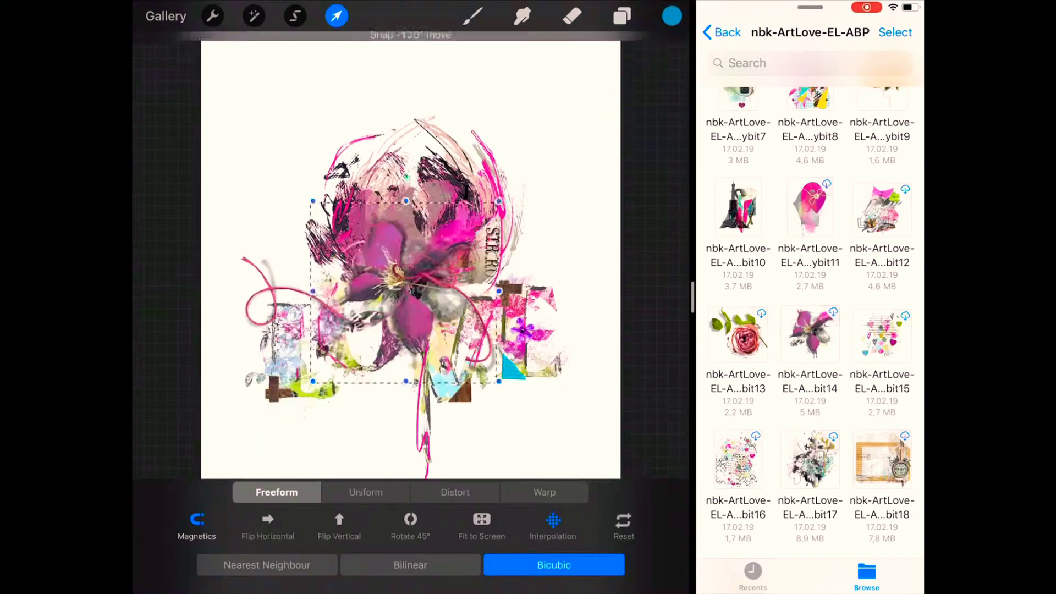
pyautogui.click(472, 15)
pyautogui.click(622, 16)
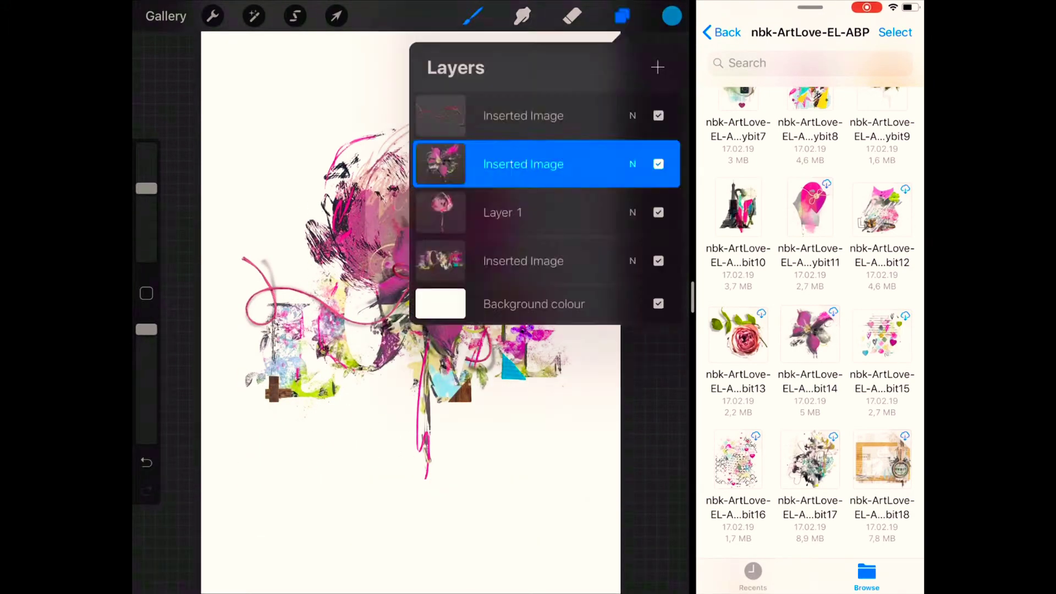
pyautogui.moveTo(545, 164); pyautogui.dragTo(545, 116)
pyautogui.click(336, 16)
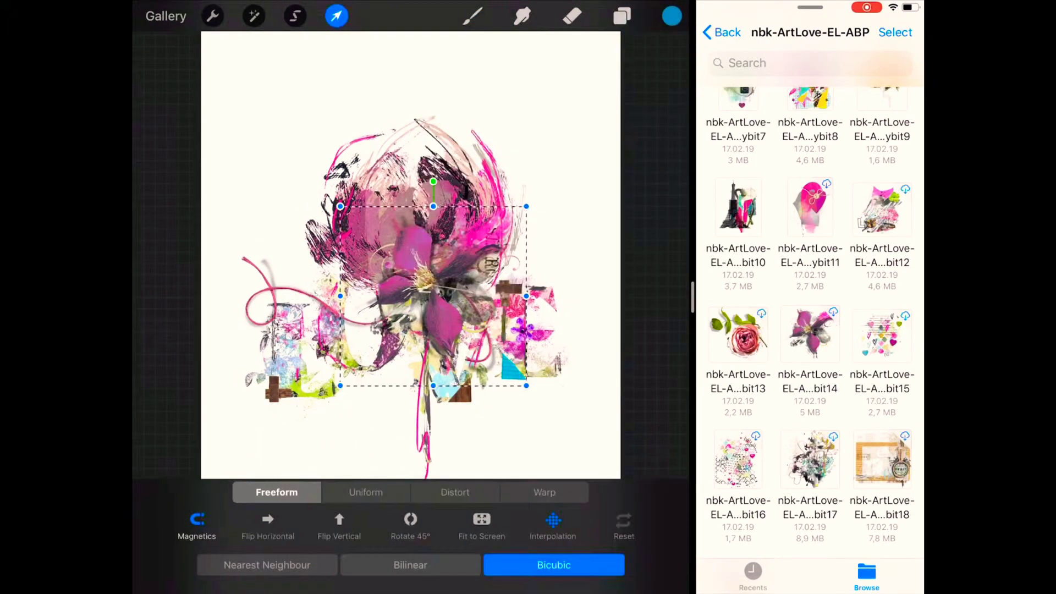
pyautogui.click(472, 16)
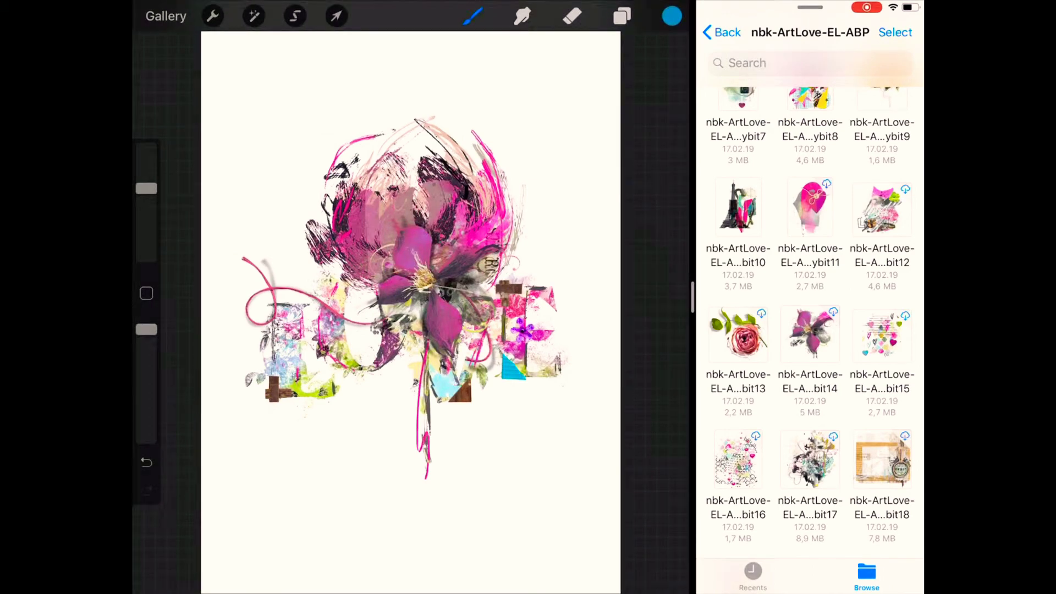
# Step: Add the blue paint stroke down the canvas centre, layered just above the background colour
pyautogui.scroll(-10, 811, 319)
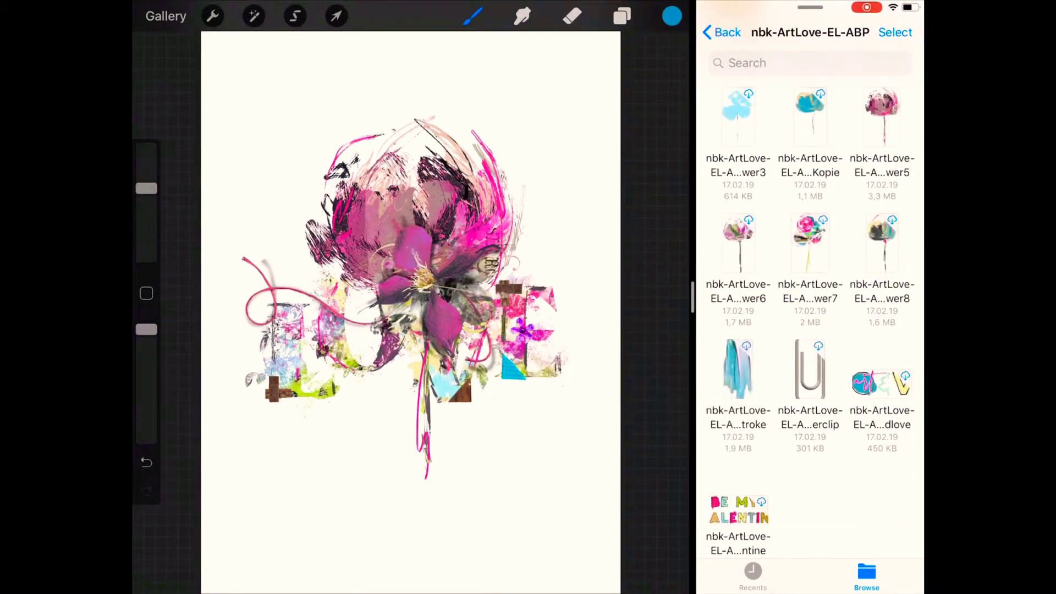
pyautogui.moveTo(738, 369); pyautogui.dragTo(418, 275)
pyautogui.click(622, 15)
pyautogui.moveTo(545, 115); pyautogui.dragTo(545, 309)
pyautogui.click(336, 15)
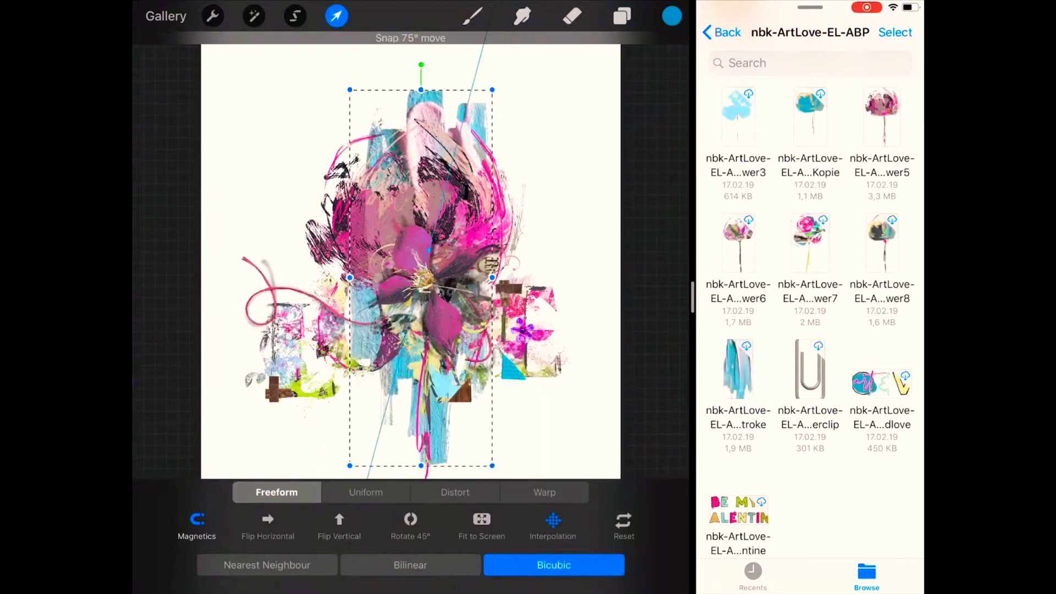
pyautogui.moveTo(407, 91); pyautogui.dragTo(408, 165)
pyautogui.moveTo(407, 330); pyautogui.dragTo(419, 344)
pyautogui.click(473, 16)
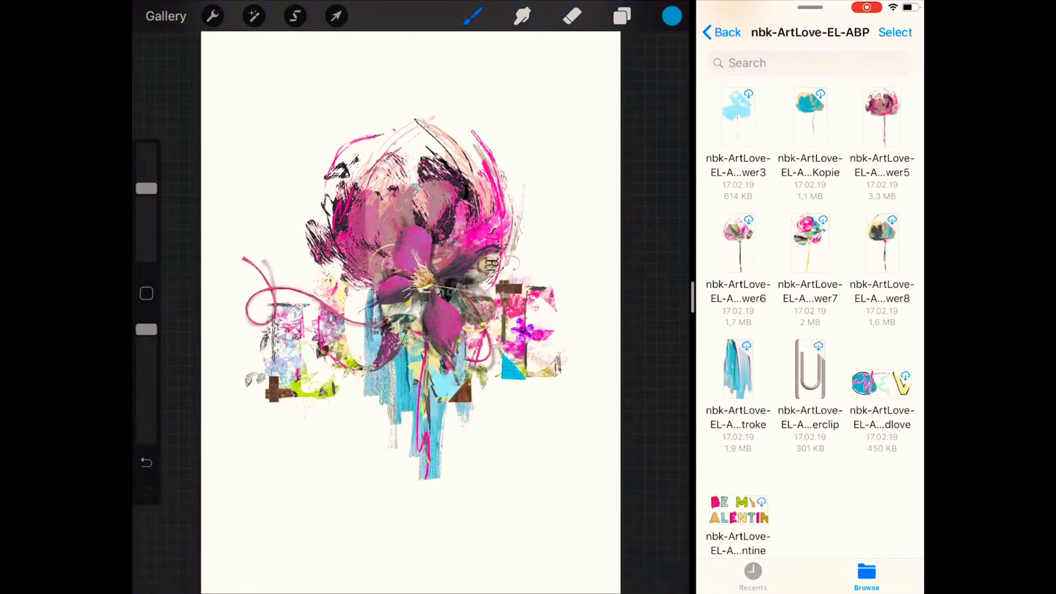
# Step: Browse to _scraponipad > ipadfiles > art+Love > Foliage > with-Stroke and drop a foliage image in
pyautogui.click(722, 32)
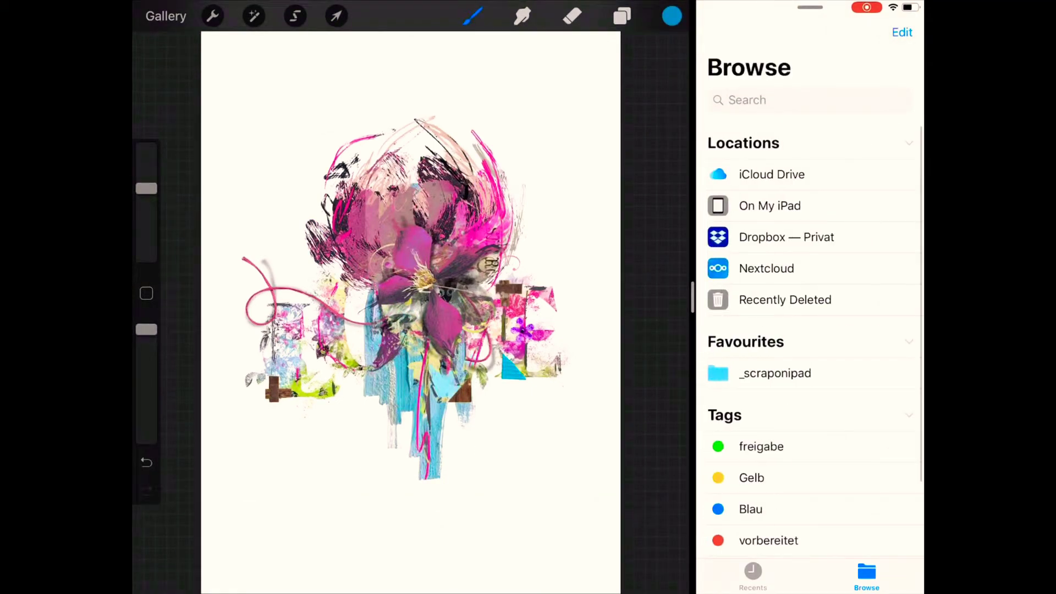
pyautogui.click(776, 373)
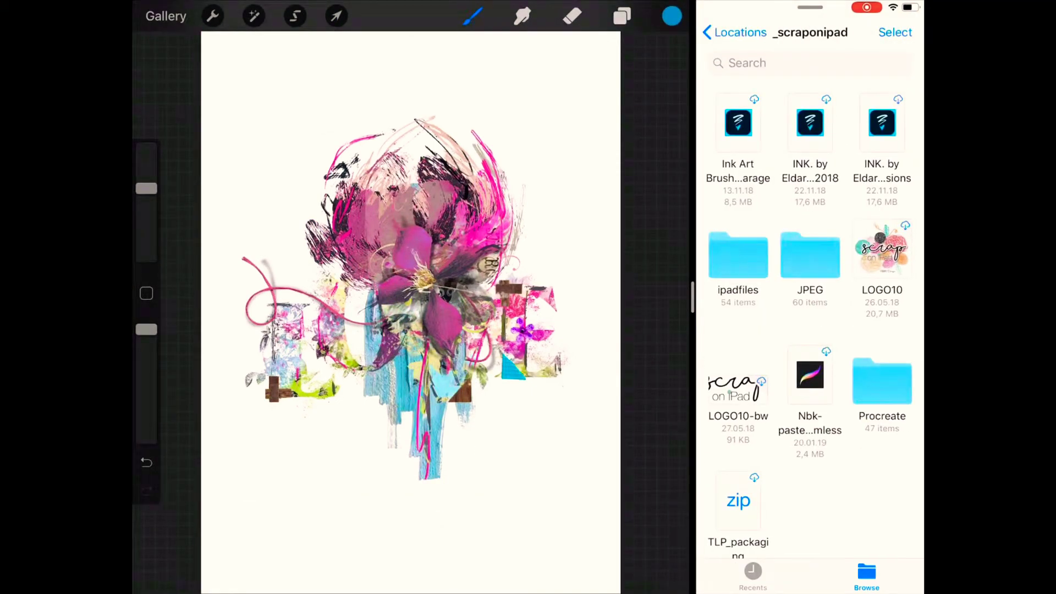
pyautogui.click(738, 256)
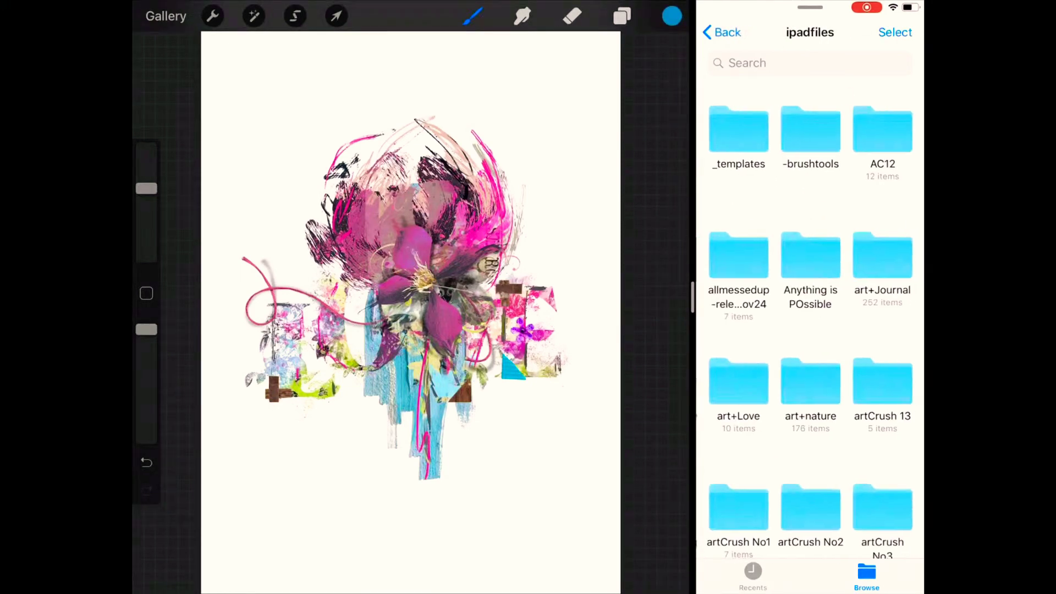
pyautogui.click(738, 383)
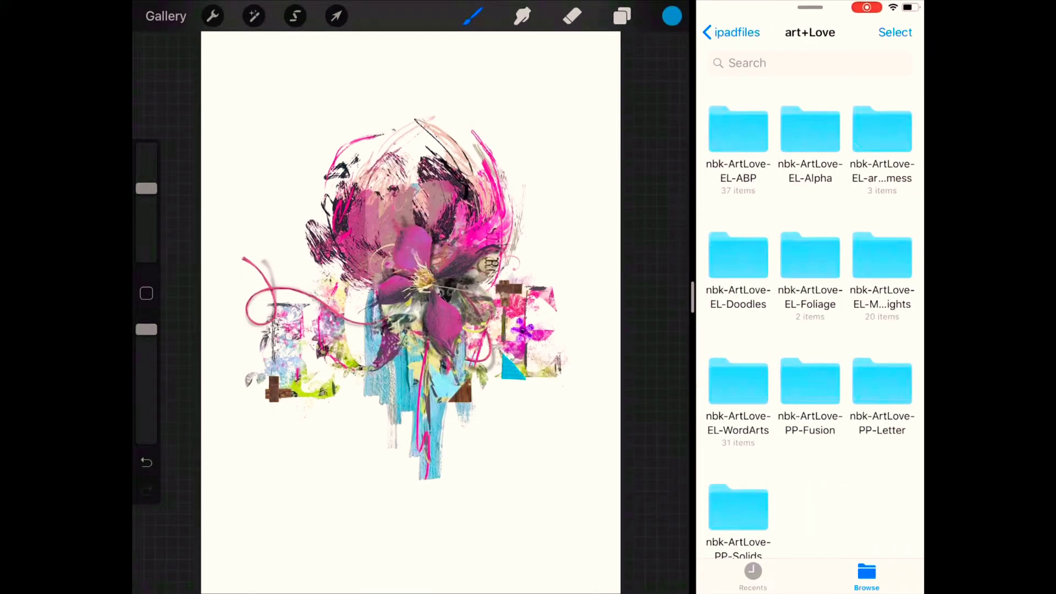
pyautogui.click(811, 255)
pyautogui.click(738, 130)
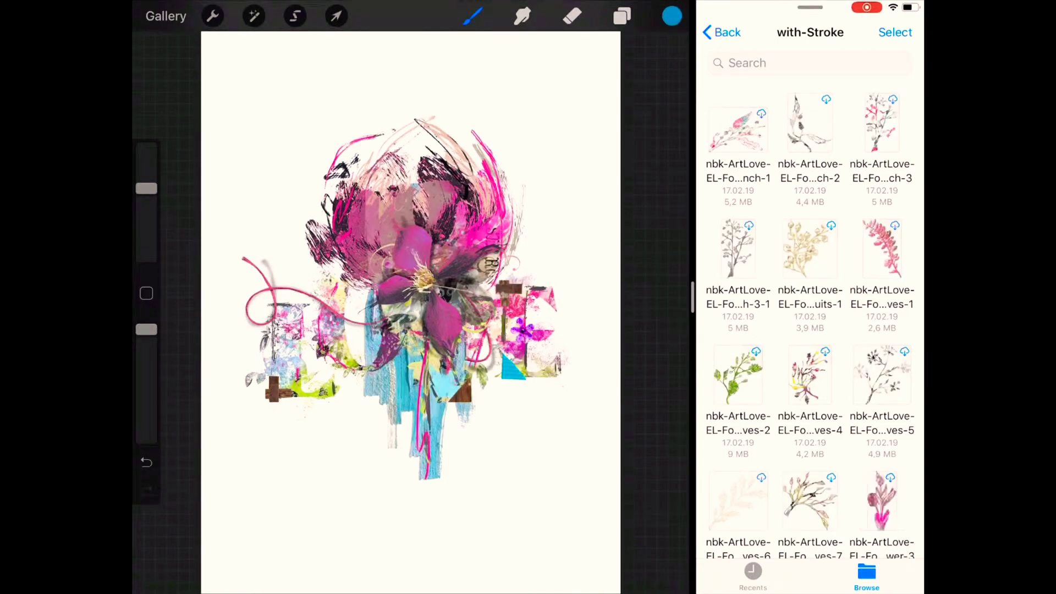
pyautogui.moveTo(810, 122); pyautogui.dragTo(539, 237)
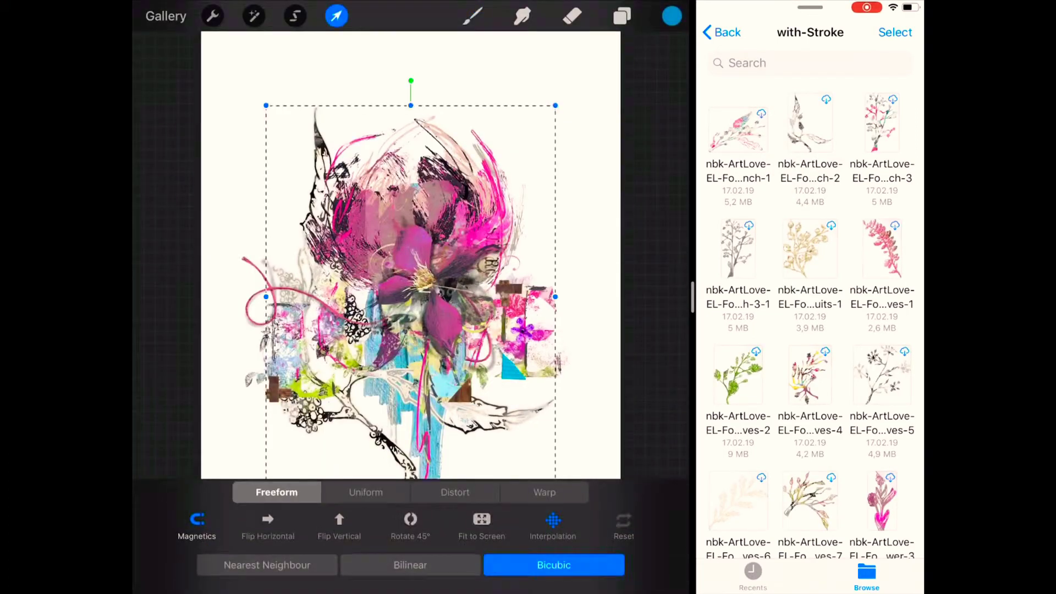
# Step: Move the dark floral cutout up and right, stack it above Layer 1, and tilt it counter-clockwise
pyautogui.click(622, 16)
pyautogui.moveTo(440, 309); pyautogui.dragTo(440, 260)
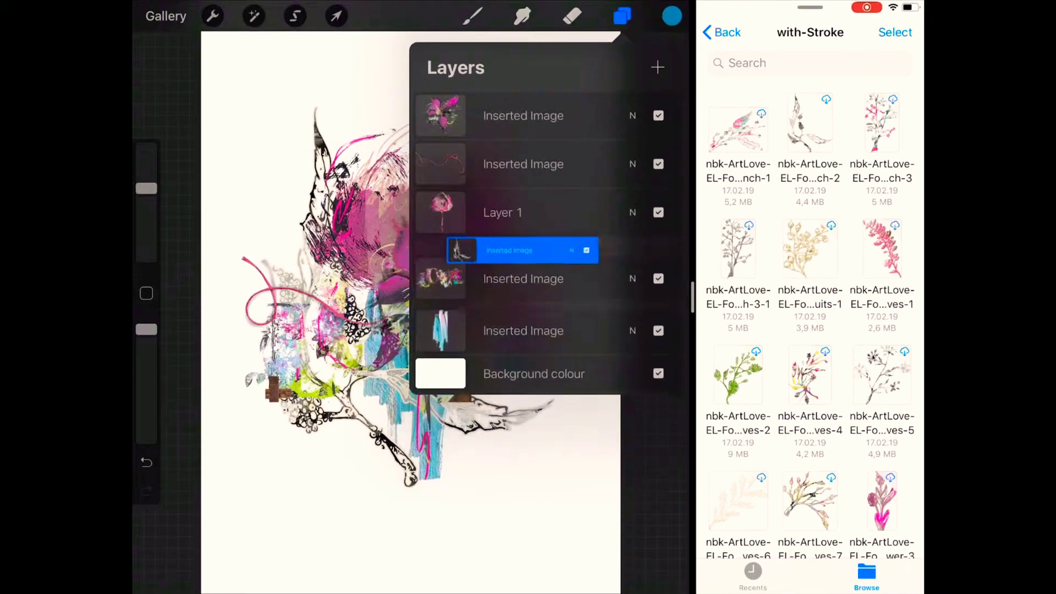
pyautogui.click(336, 16)
pyautogui.moveTo(352, 319); pyautogui.dragTo(392, 156)
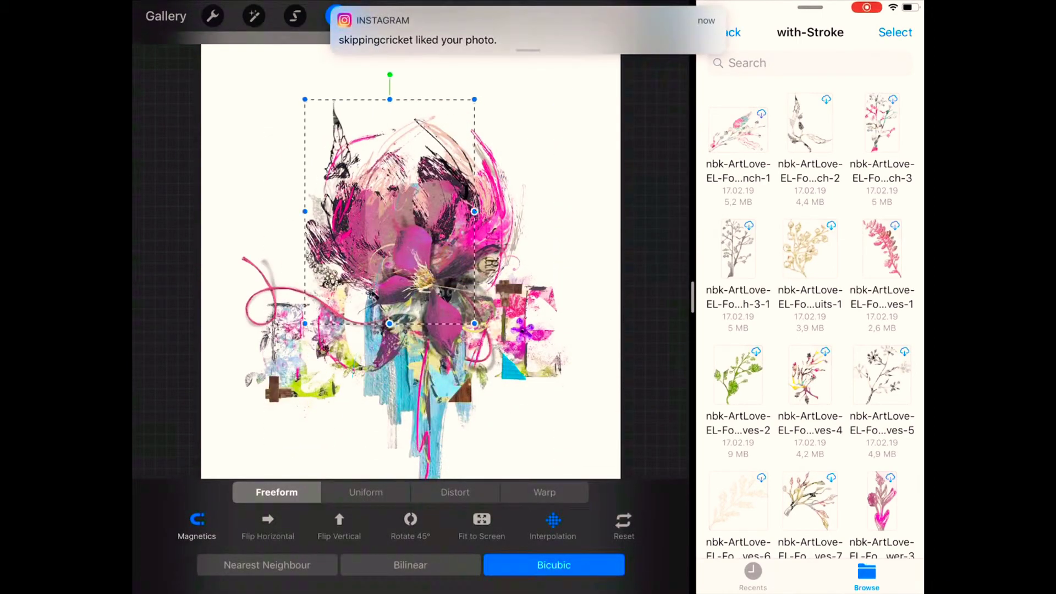
pyautogui.click(622, 16)
pyautogui.moveTo(440, 261)
pyautogui.mouseDown()
pyautogui.moveTo(440, 198)
pyautogui.moveTo(440, 212)
pyautogui.mouseUp()
pyautogui.click(336, 16)
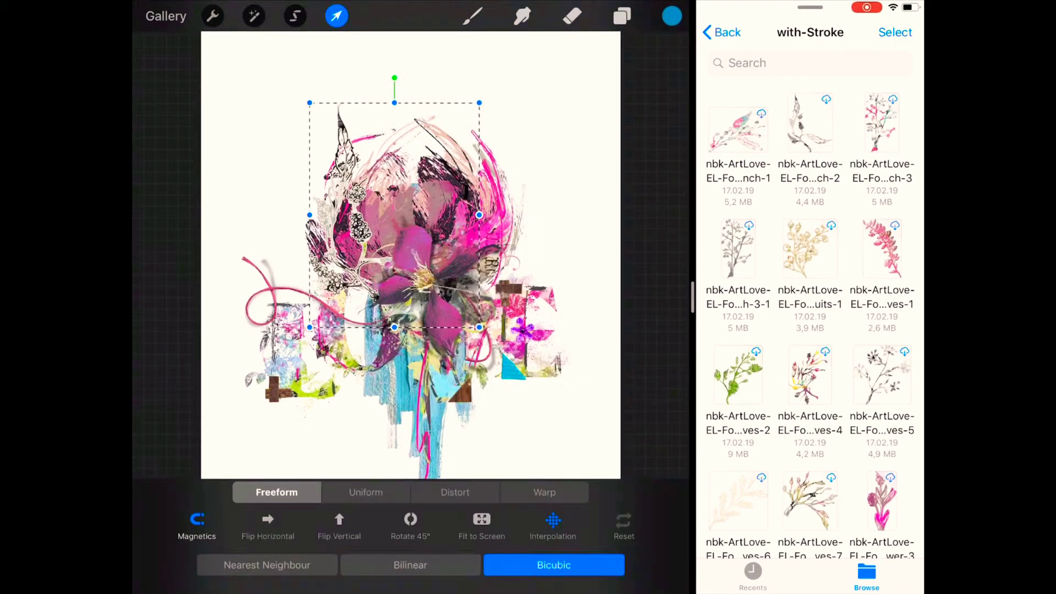
pyautogui.moveTo(394, 78); pyautogui.dragTo(330, 94)
pyautogui.click(472, 16)
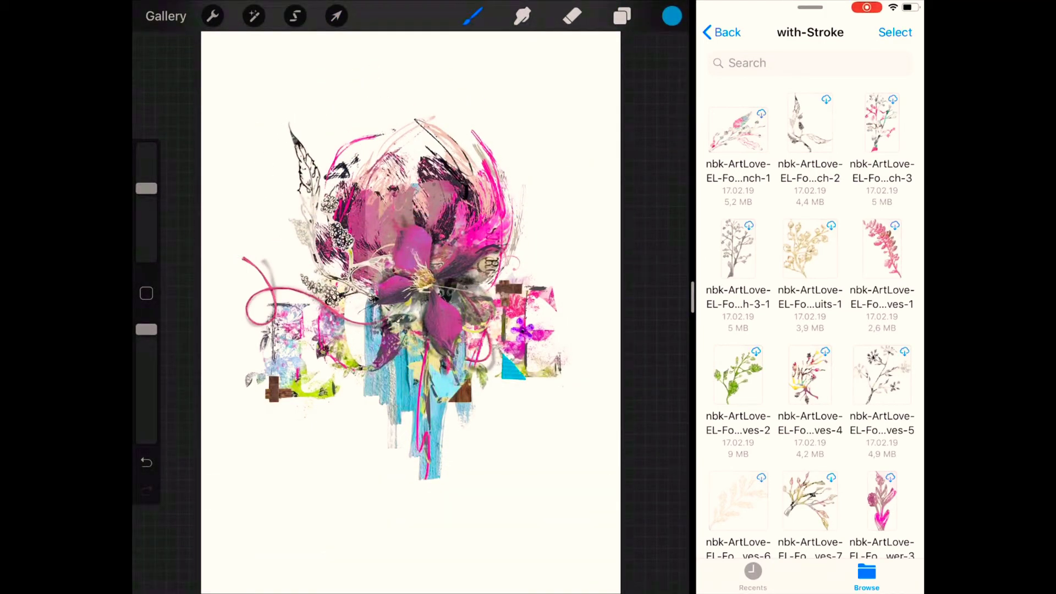
# Step: Add the ves-2 green sprig, scaled small and upright, at the flower cluster's upper right
pyautogui.scroll(-5, 810, 324)
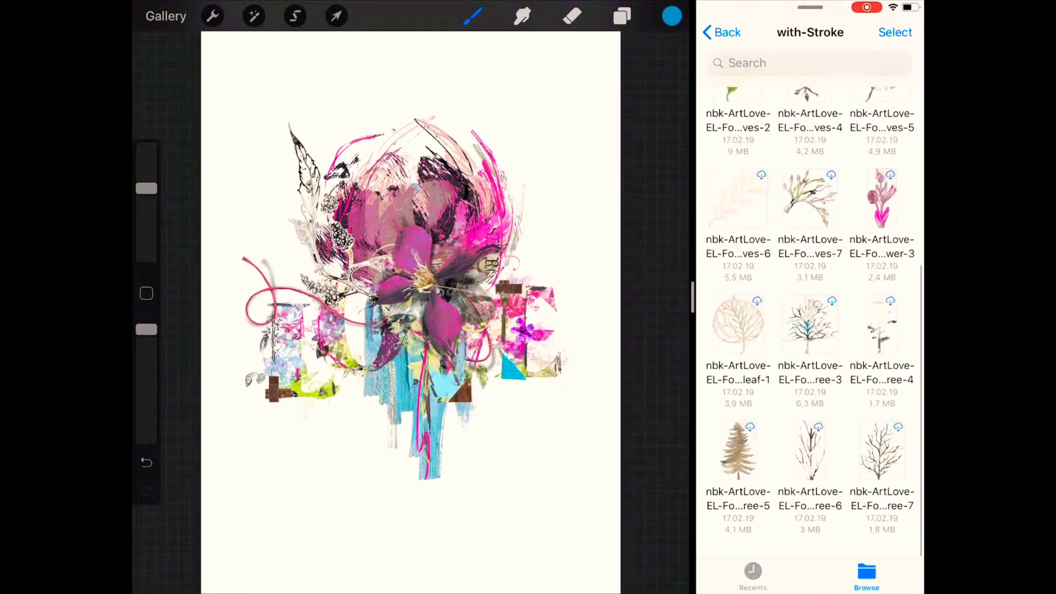
pyautogui.scroll(3, 810, 325)
pyautogui.scroll(2, 810, 325)
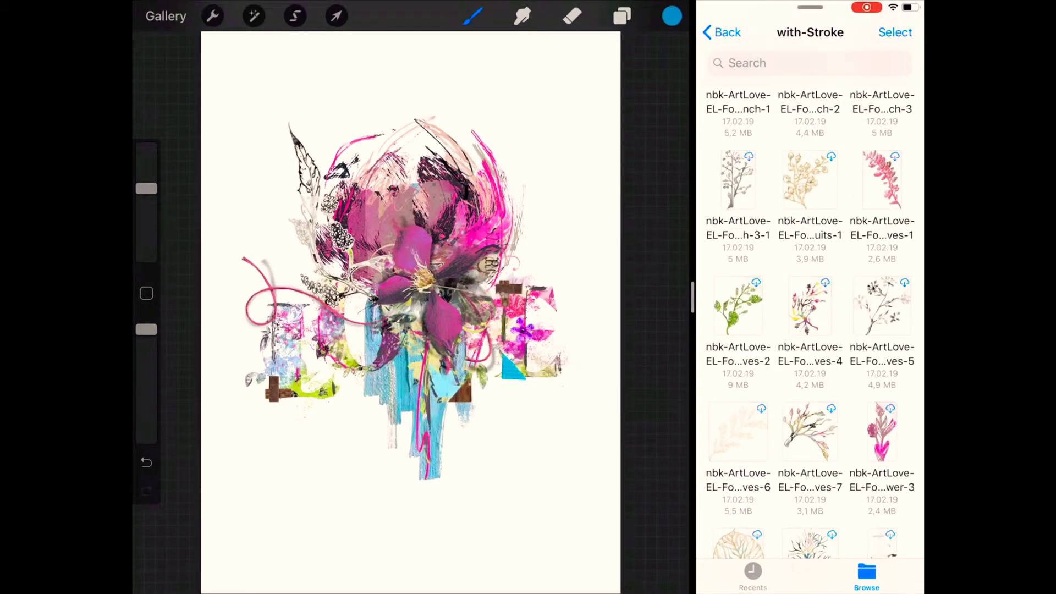
pyautogui.moveTo(739, 306); pyautogui.dragTo(520, 280)
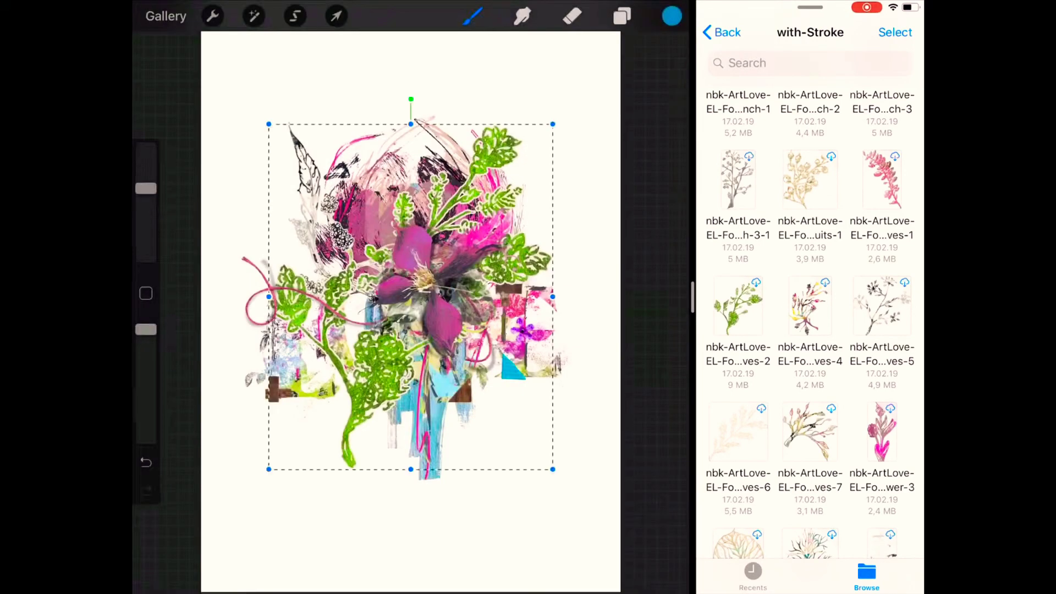
pyautogui.moveTo(554, 123); pyautogui.dragTo(426, 278)
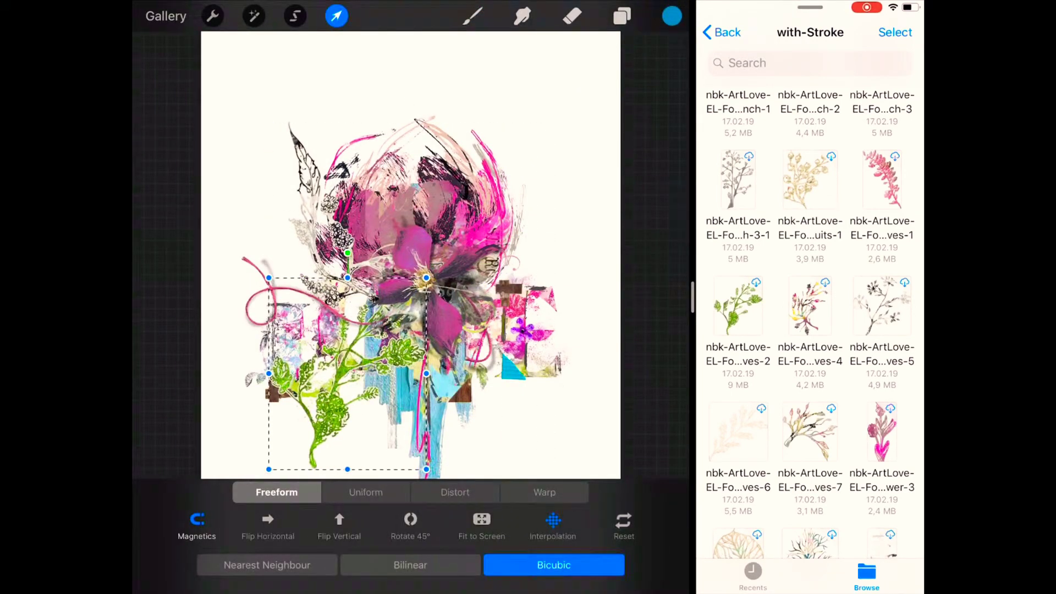
pyautogui.moveTo(348, 373)
pyautogui.mouseDown()
pyautogui.moveTo(489, 183)
pyautogui.moveTo(484, 204)
pyautogui.mouseUp()
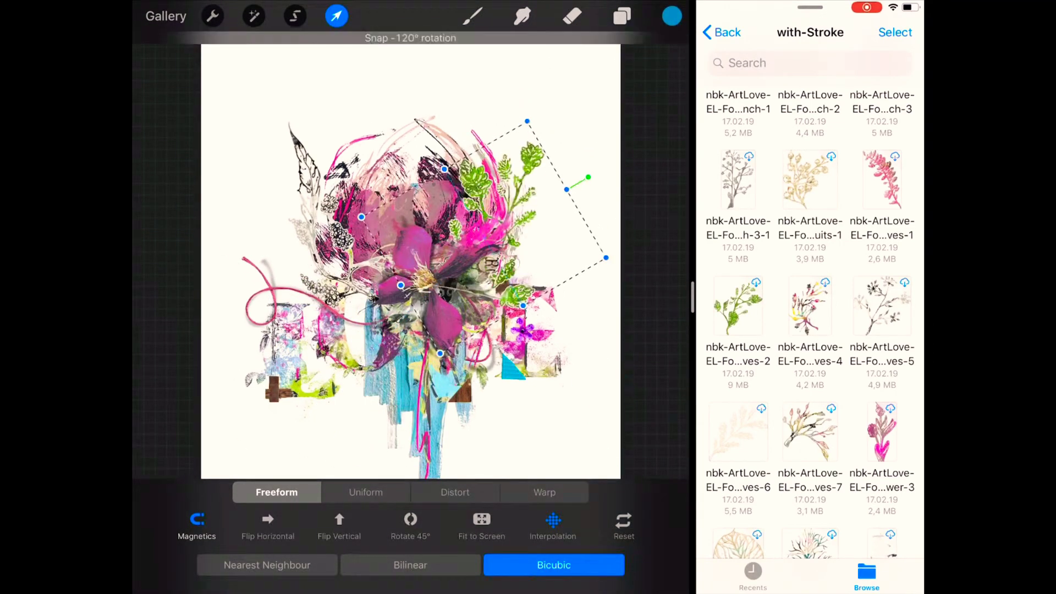
pyautogui.click(624, 526)
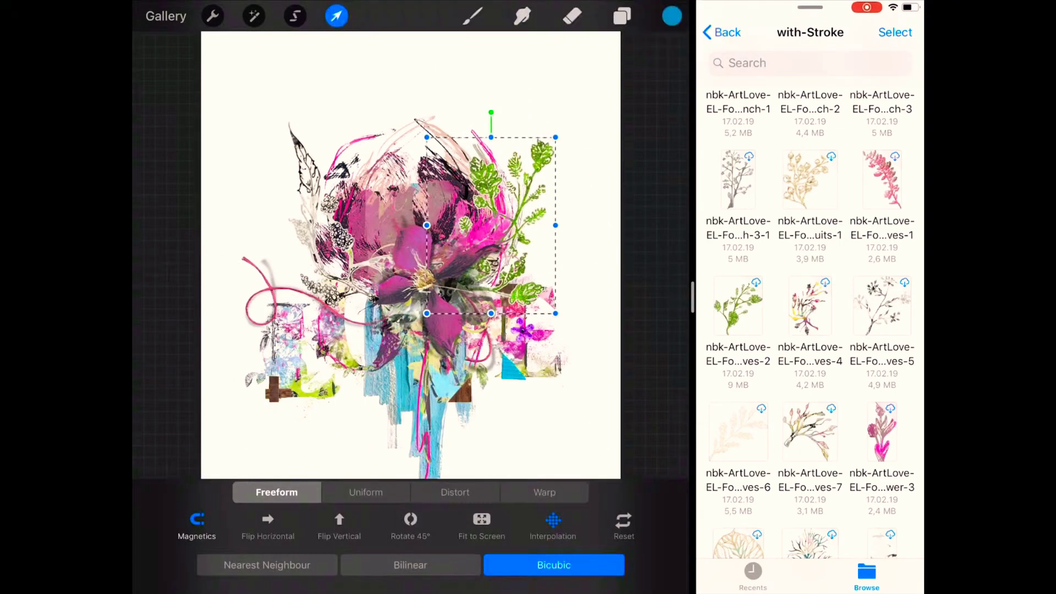
pyautogui.click(336, 16)
pyautogui.click(723, 32)
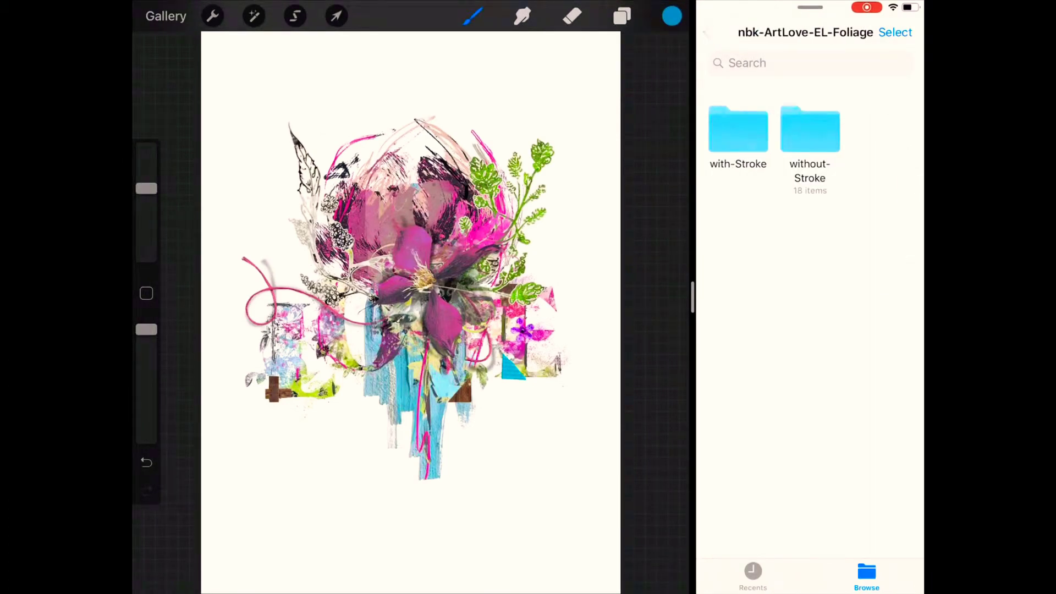
# Step: Open the Doodles folder within the art+Love files
pyautogui.click(709, 32)
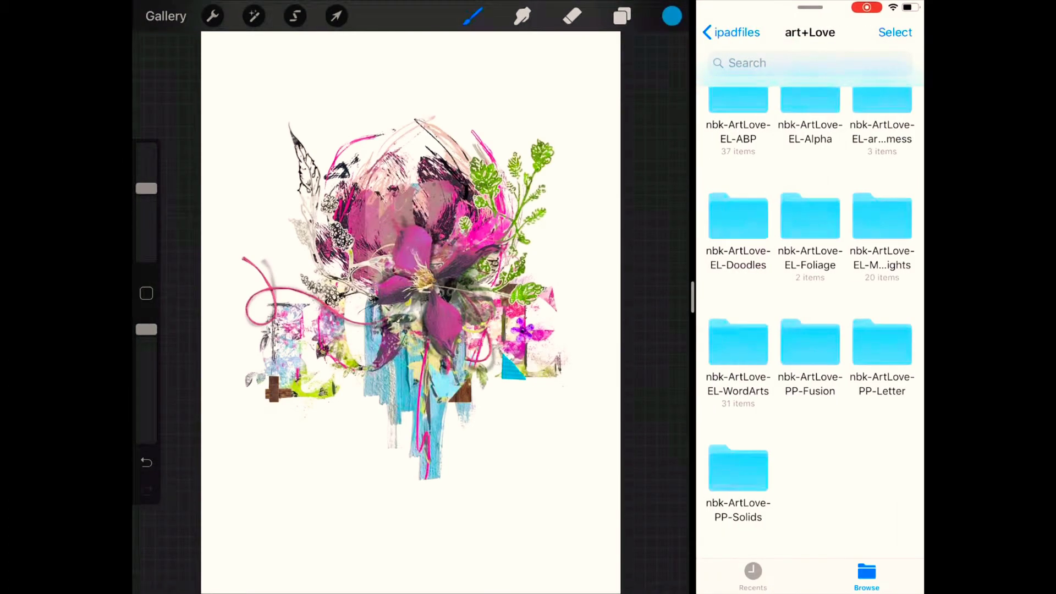
pyautogui.click(739, 215)
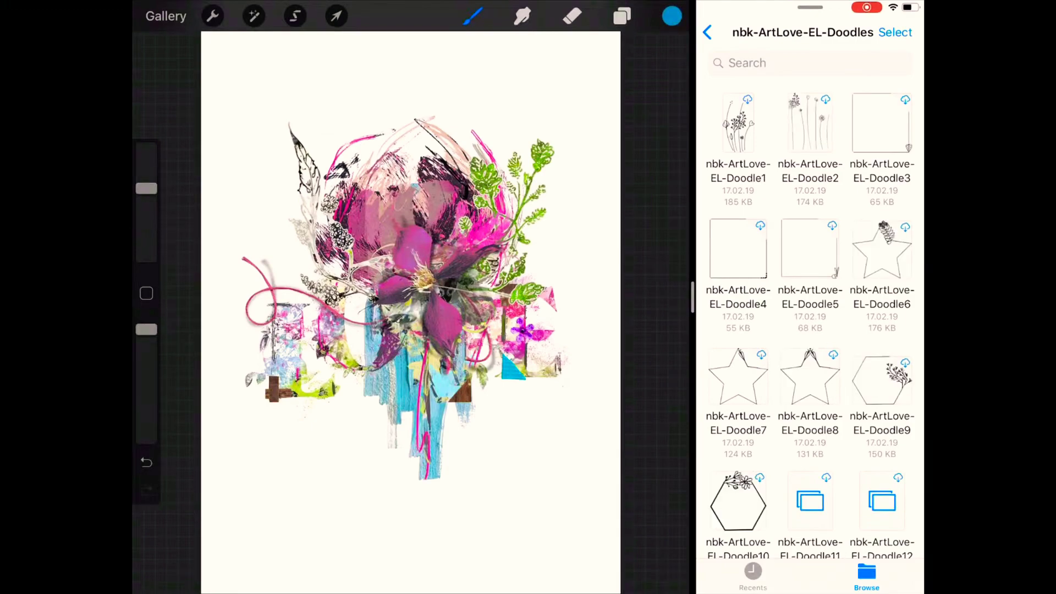
pyautogui.scroll(-5, 809, 330)
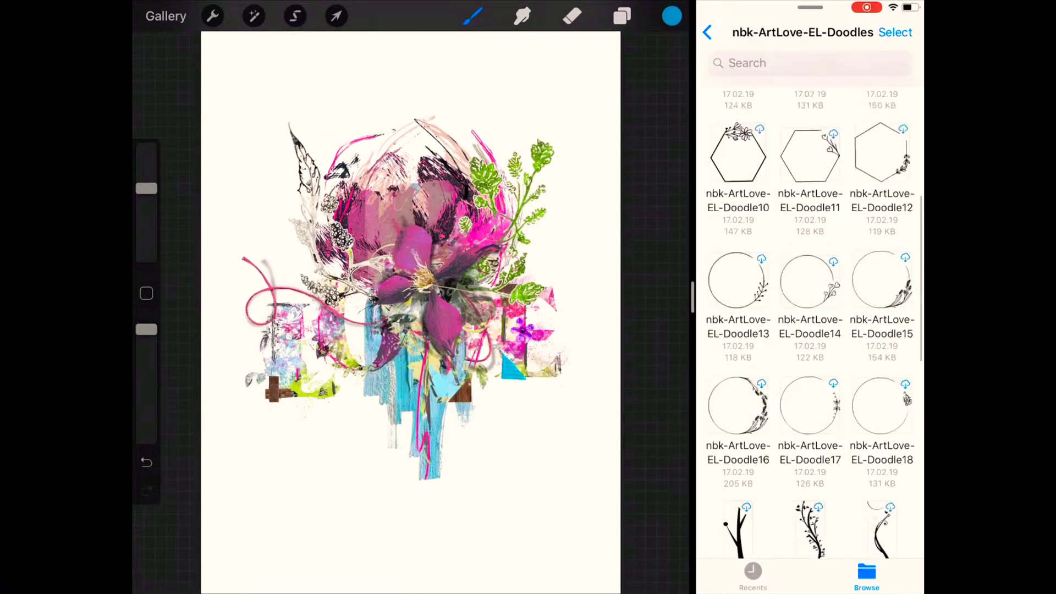
pyautogui.scroll(10, 809, 330)
# Step: Add the Doodle1 black line-art flowers lower in the layer stack, shrunk and raised above the bouquet
pyautogui.moveTo(738, 155); pyautogui.dragTo(424, 297)
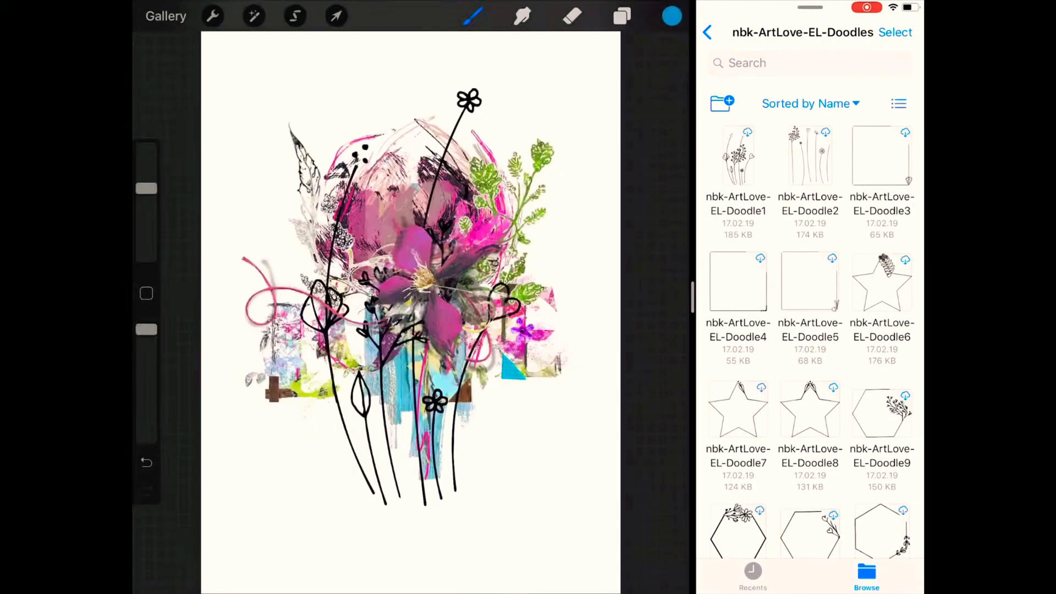
pyautogui.click(622, 16)
pyautogui.moveTo(545, 212); pyautogui.dragTo(545, 396)
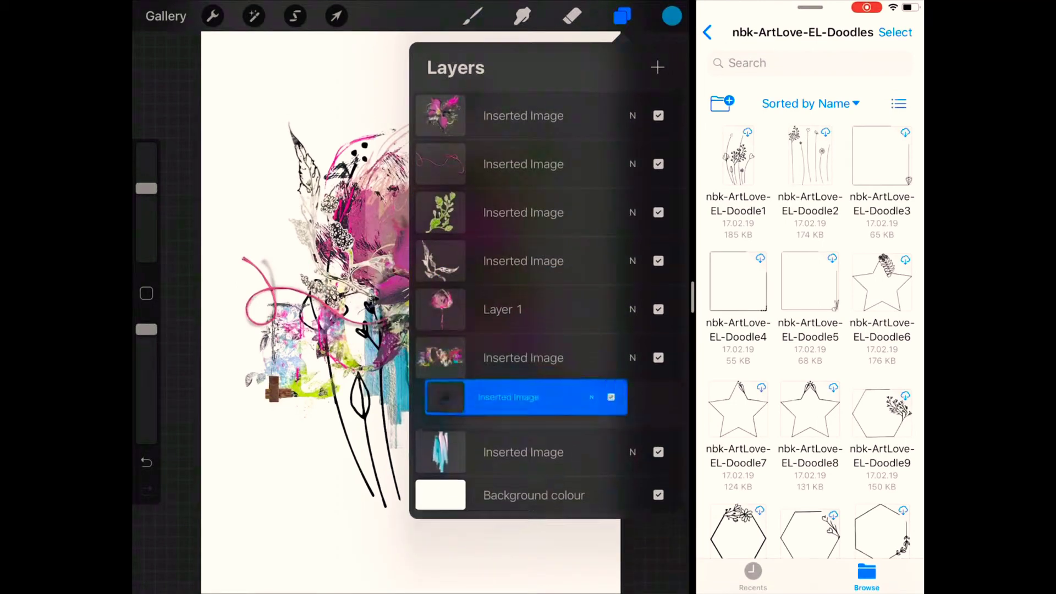
pyautogui.click(622, 15)
pyautogui.click(336, 16)
pyautogui.moveTo(411, 281)
pyautogui.mouseDown()
pyautogui.moveTo(380, 222)
pyautogui.moveTo(419, 333)
pyautogui.moveTo(419, 172)
pyautogui.mouseUp()
pyautogui.click(472, 15)
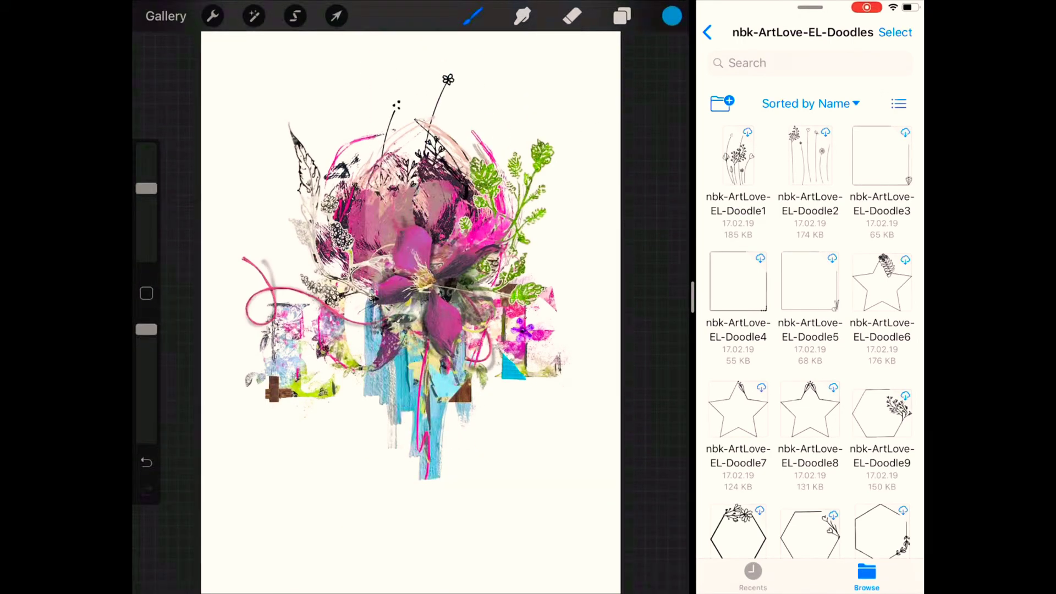
# Step: Open the nbk-ArtLove-EL-WordArts folder and scroll through its handwritten word images
pyautogui.scroll(-2, 811, 305)
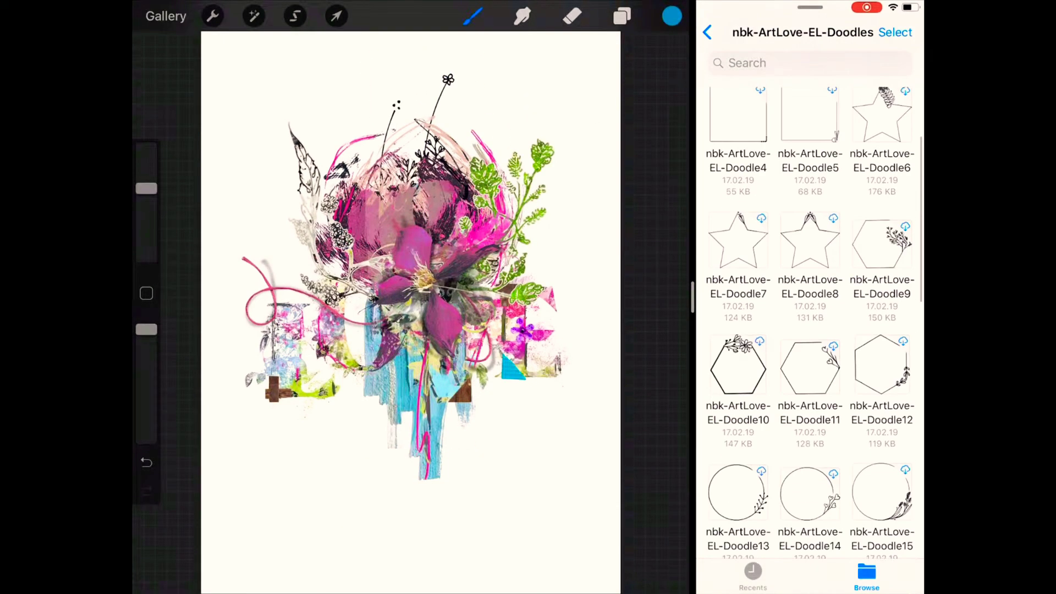
pyautogui.scroll(-2, 811, 306)
pyautogui.scroll(-4, 811, 306)
pyautogui.scroll(-3, 812, 306)
pyautogui.scroll(-3, 811, 305)
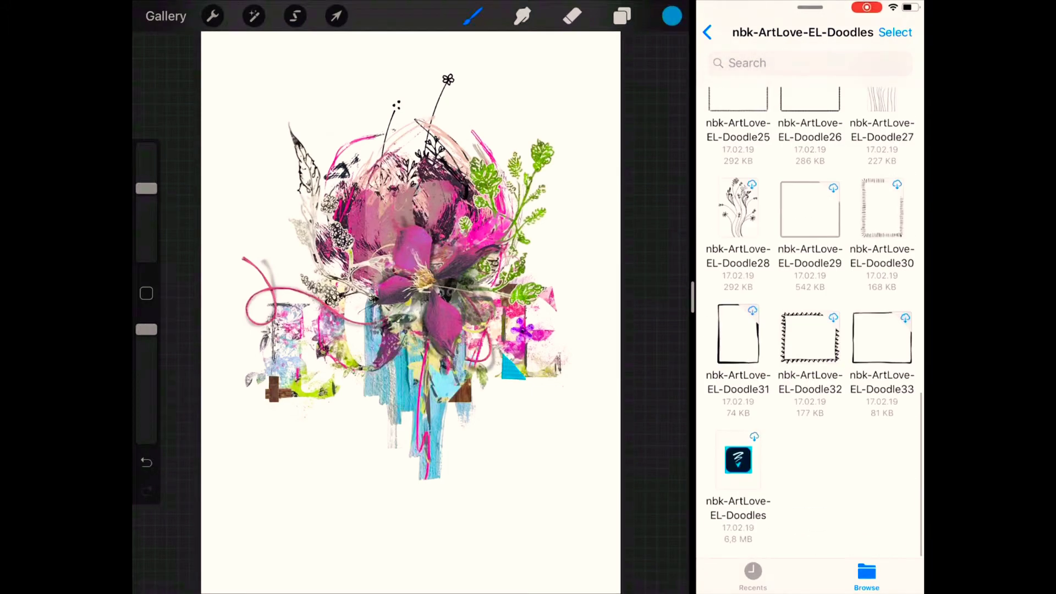
pyautogui.click(707, 31)
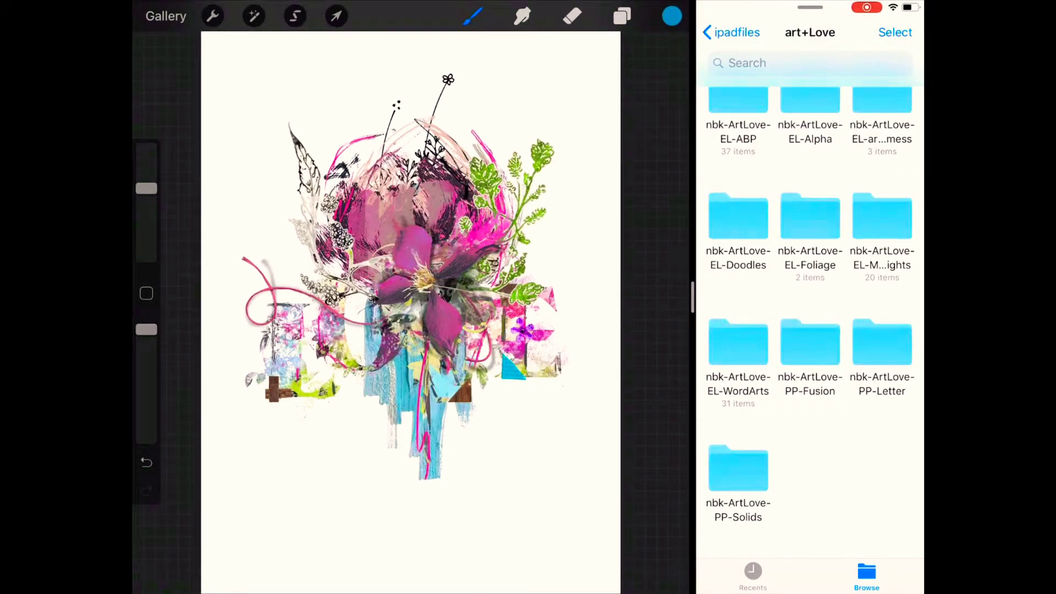
pyautogui.click(738, 344)
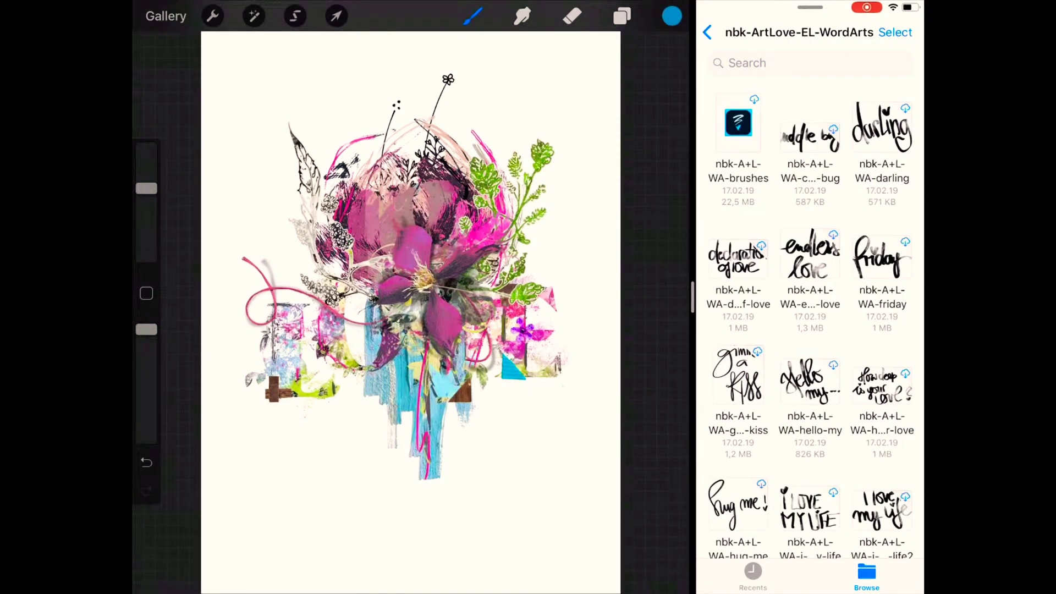
pyautogui.scroll(-2, 812, 305)
pyautogui.scroll(-2, 811, 306)
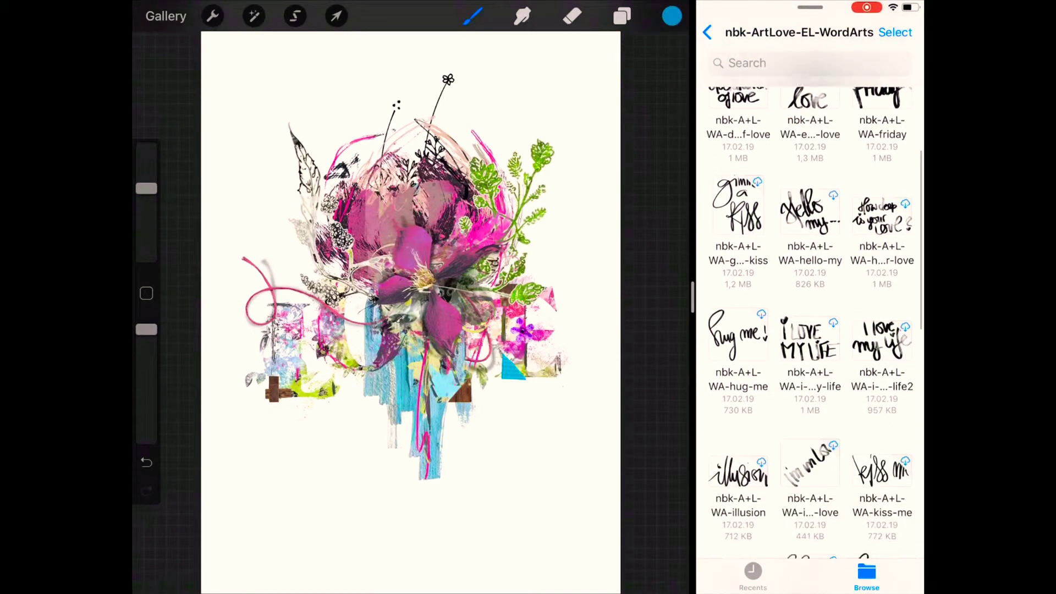
pyautogui.scroll(-3, 811, 305)
pyautogui.scroll(-1, 811, 306)
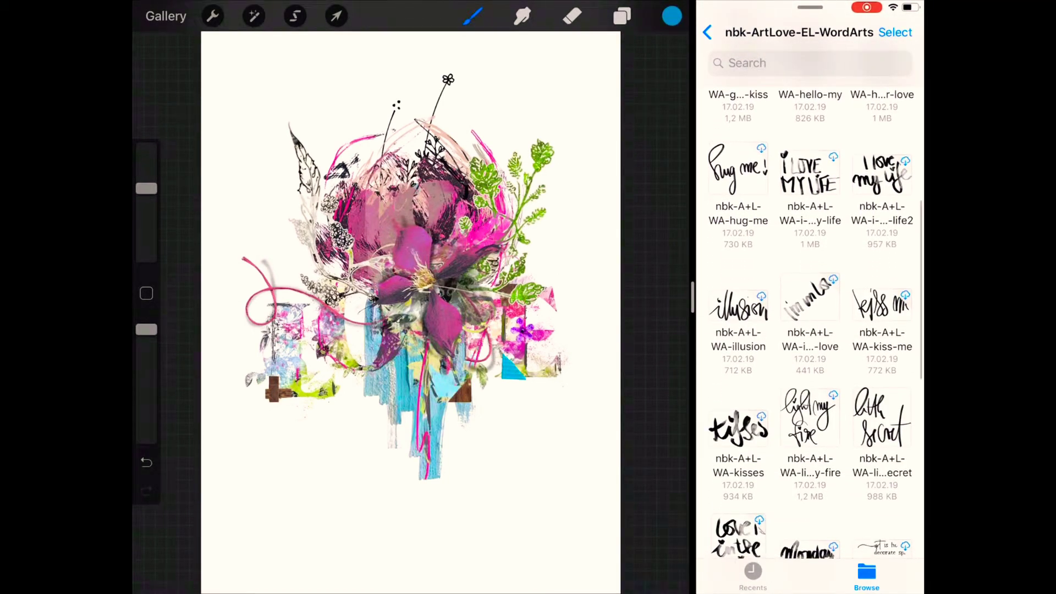
pyautogui.scroll(-1, 811, 305)
pyautogui.scroll(-1, 812, 305)
pyautogui.scroll(-3, 812, 306)
pyautogui.scroll(-2, 811, 305)
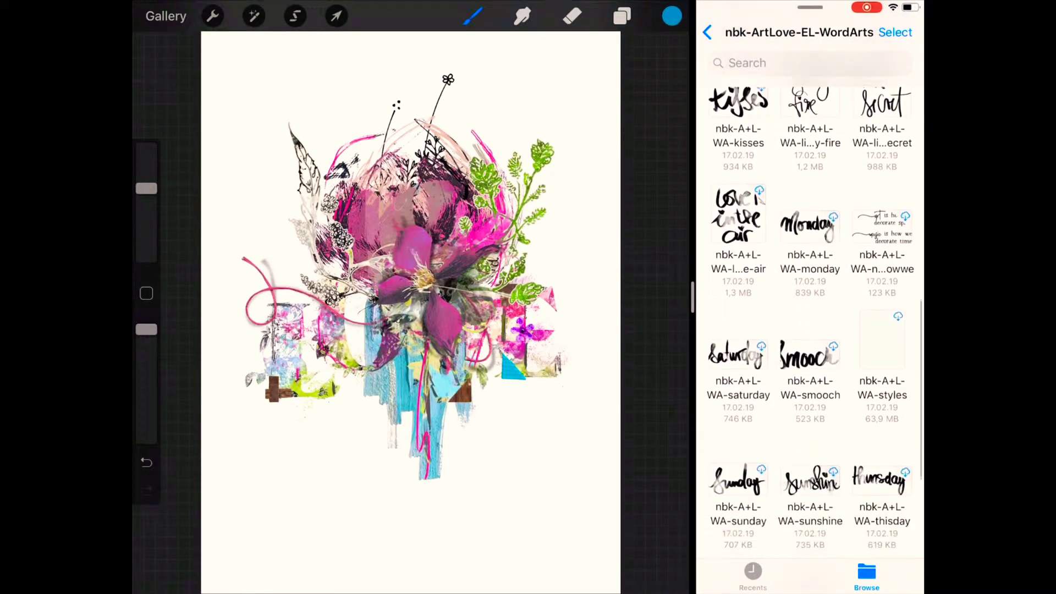
pyautogui.scroll(-2, 811, 305)
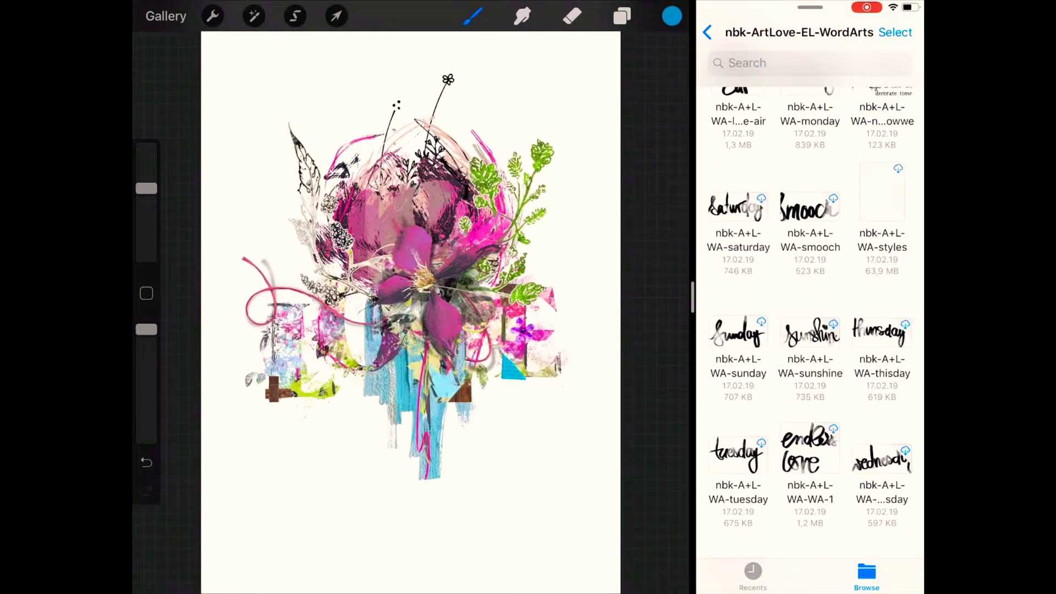
# Step: Scale the 'endless love' word art down at the lower right and put its layer on top
pyautogui.moveTo(809, 448); pyautogui.dragTo(476, 404)
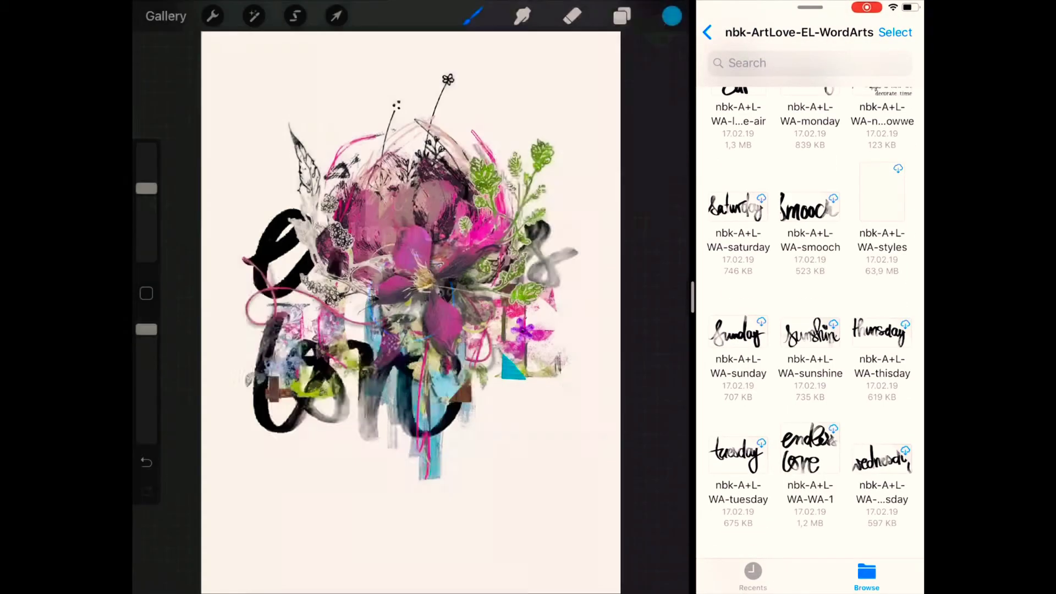
pyautogui.moveTo(621, 116); pyautogui.dragTo(330, 358)
pyautogui.moveTo(264, 423)
pyautogui.mouseDown()
pyautogui.moveTo(491, 405)
pyautogui.moveTo(473, 418)
pyautogui.mouseUp()
pyautogui.click(336, 16)
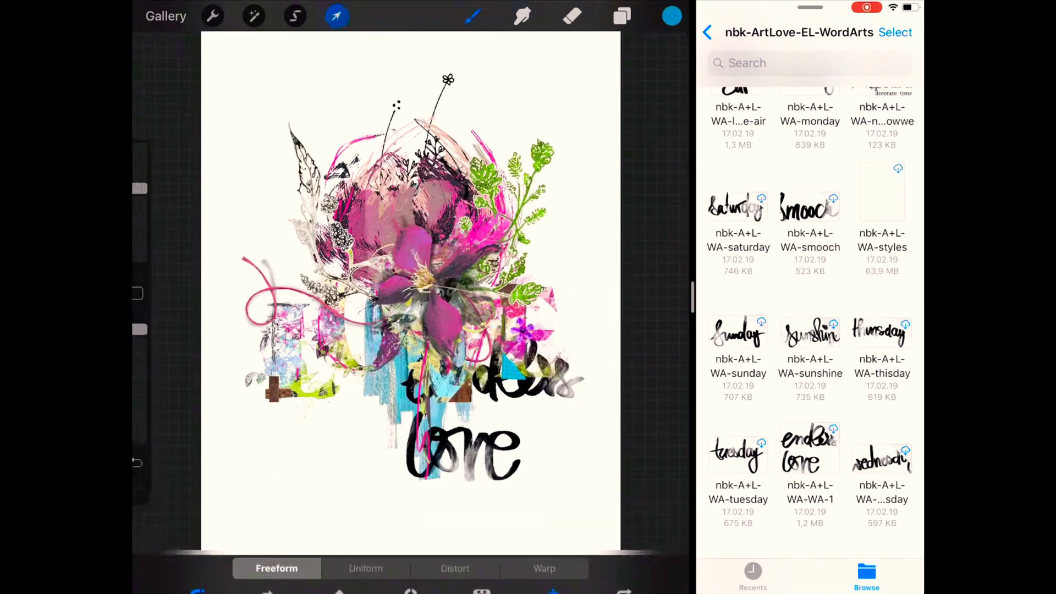
pyautogui.click(622, 16)
pyautogui.moveTo(440, 406); pyautogui.dragTo(440, 110)
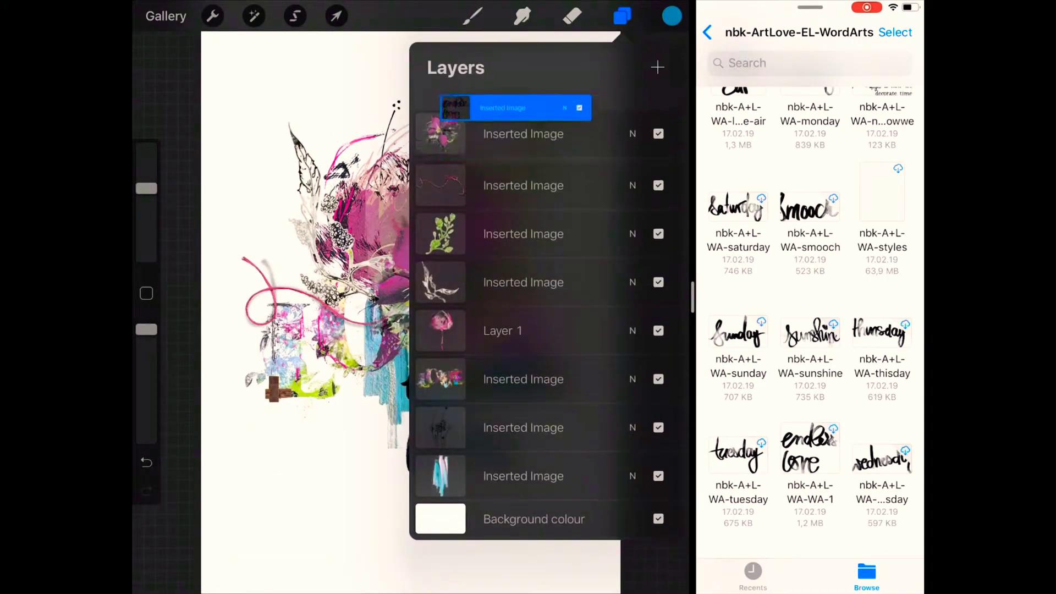
# Step: Erase 'love' so only 'endless' remains, then select the LOVE letters layer
pyautogui.click(572, 16)
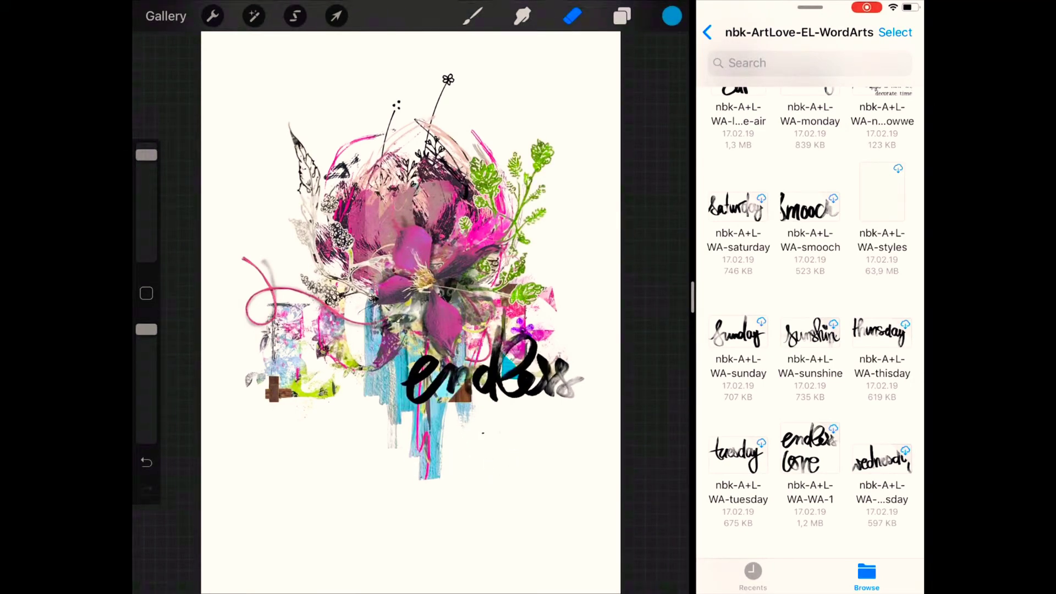
pyautogui.click(622, 16)
pyautogui.click(523, 406)
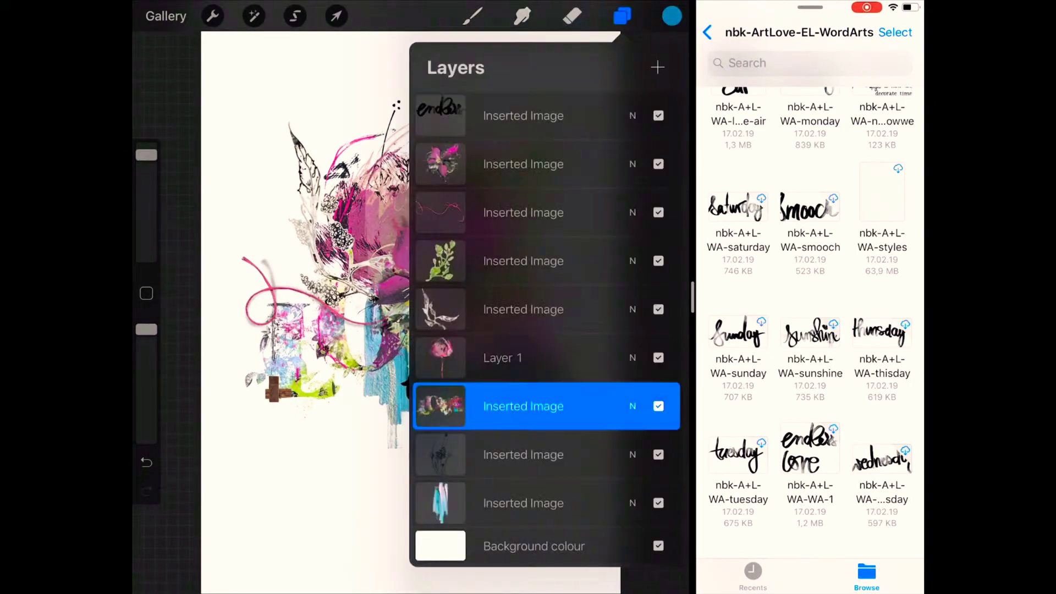
pyautogui.click(213, 16)
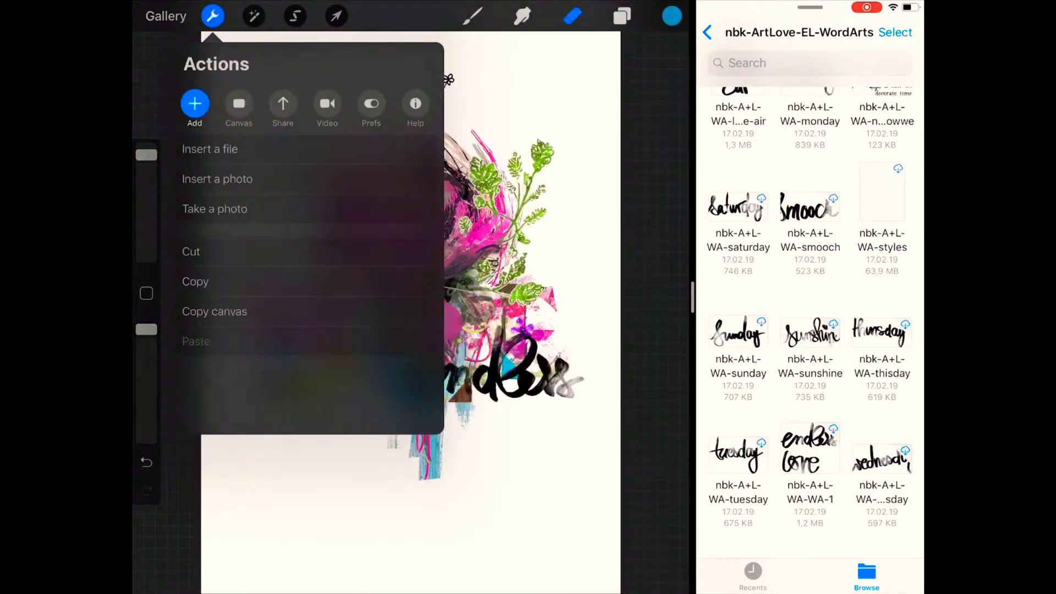
# Step: Darken the LOVE letters with Hue/Saturation/Brightness, nudge the collage piece, and hide its colourful layer
pyautogui.click(253, 16)
pyautogui.click(286, 63)
pyautogui.moveTo(455, 566); pyautogui.dragTo(394, 565)
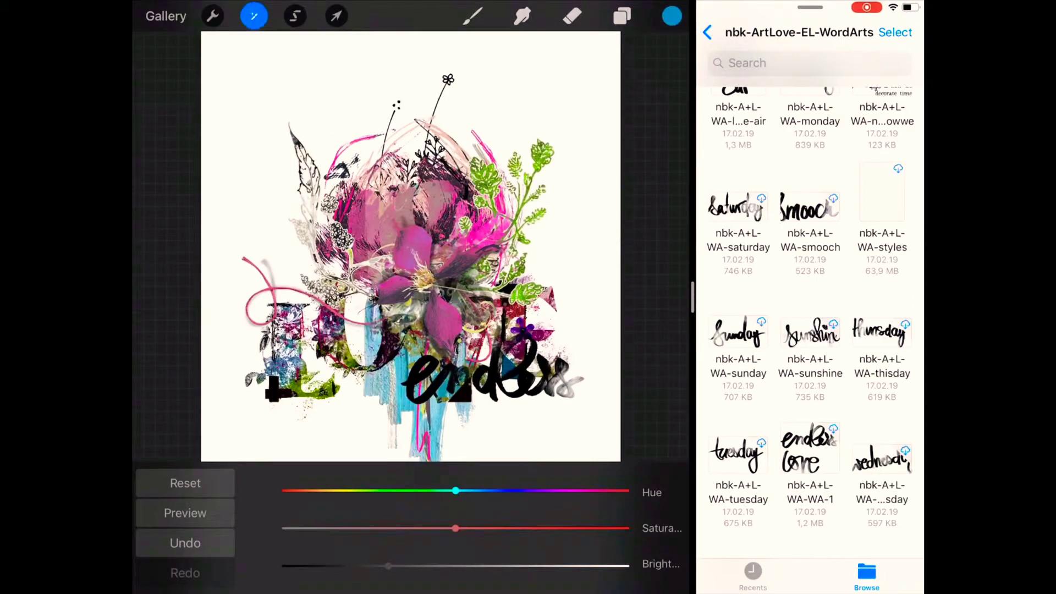
pyautogui.click(254, 16)
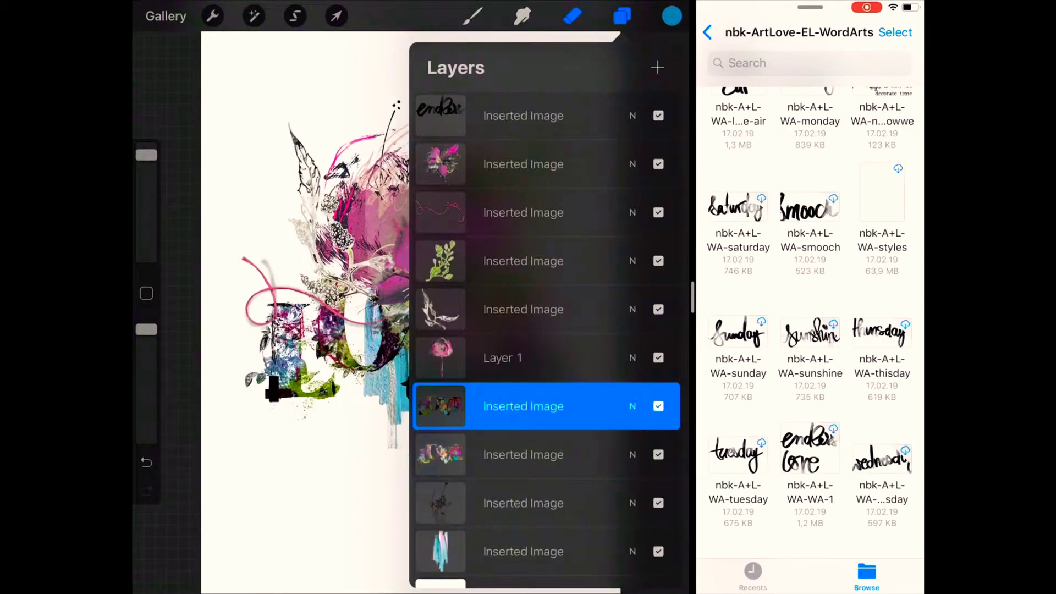
pyautogui.click(337, 16)
pyautogui.moveTo(417, 366); pyautogui.dragTo(403, 355)
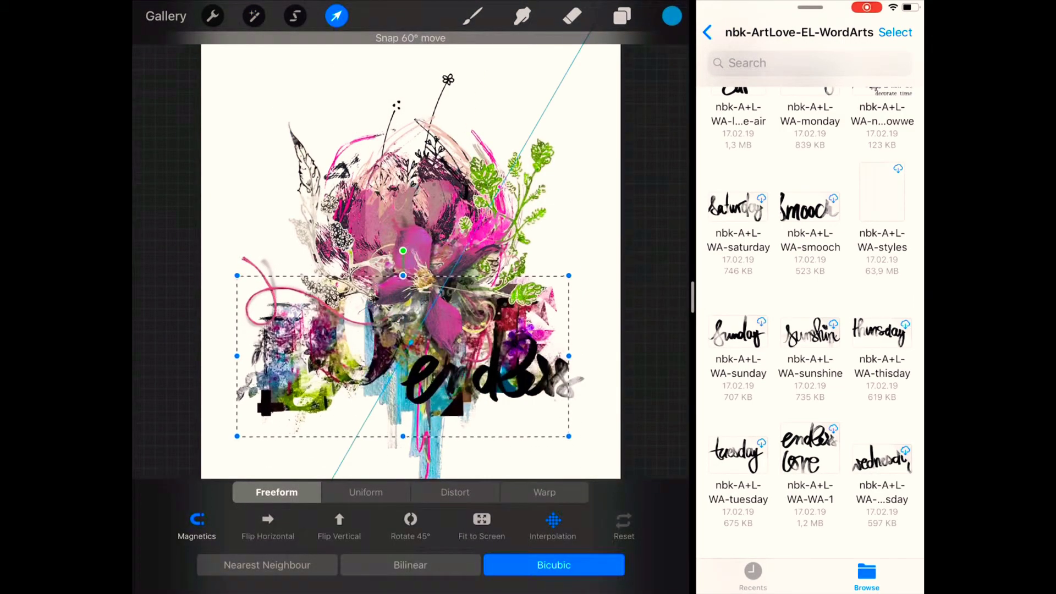
pyautogui.click(622, 16)
pyautogui.click(658, 454)
# Step: Move the 'endless' script layer to the top and shift the script down beneath the LOVE letters
pyautogui.click(623, 16)
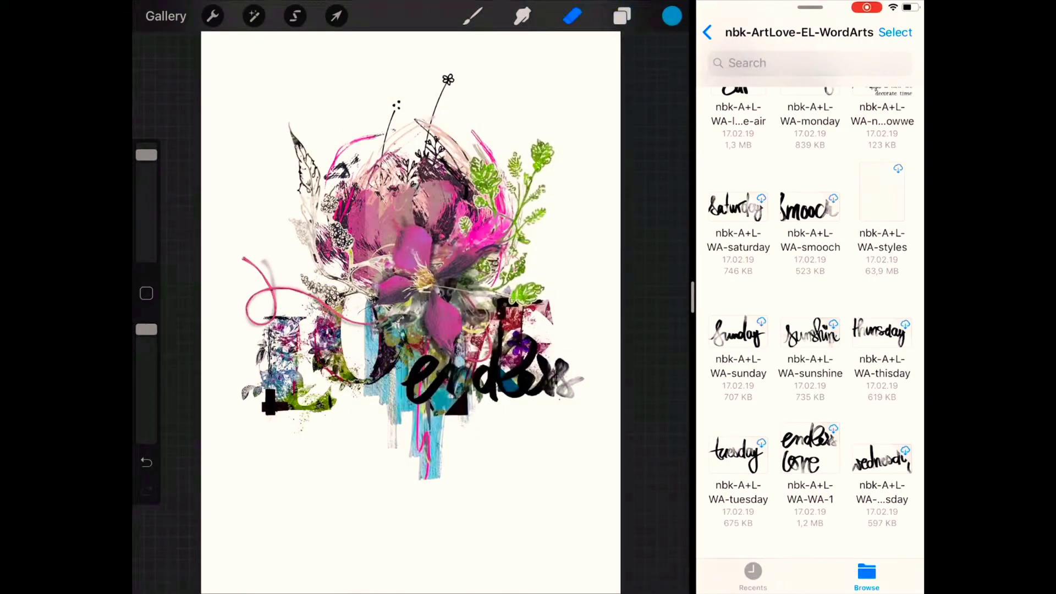
pyautogui.moveTo(440, 406); pyautogui.dragTo(440, 115)
pyautogui.click(622, 16)
pyautogui.click(336, 16)
pyautogui.moveTo(528, 423)
pyautogui.mouseDown()
pyautogui.moveTo(503, 407)
pyautogui.moveTo(425, 400)
pyautogui.mouseUp()
pyautogui.click(572, 16)
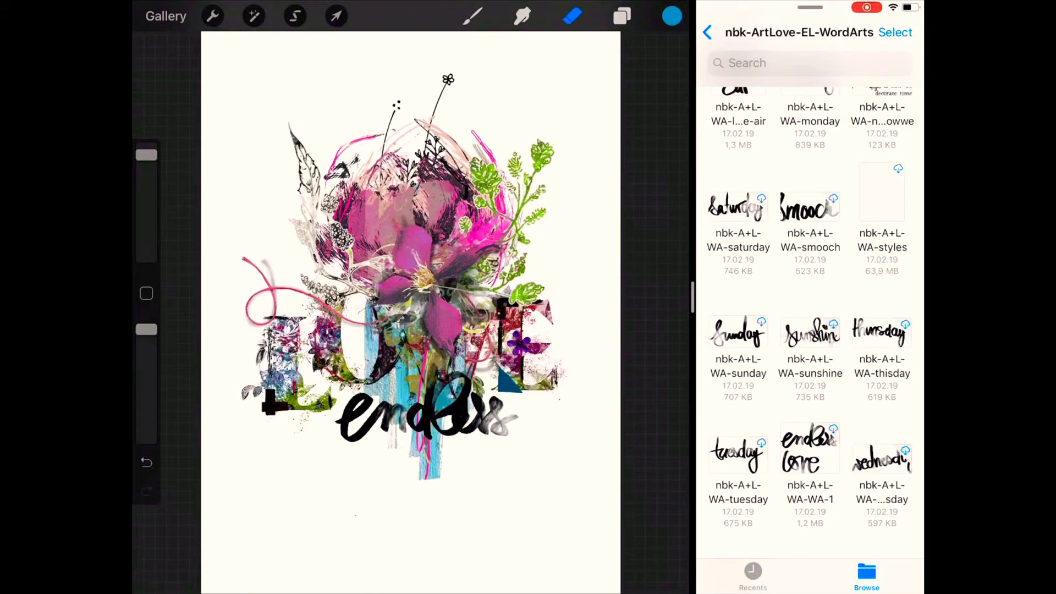
# Step: Select the LOVE lettering layer and bring up Hue/Saturation/Brightness for it
pyautogui.click(622, 16)
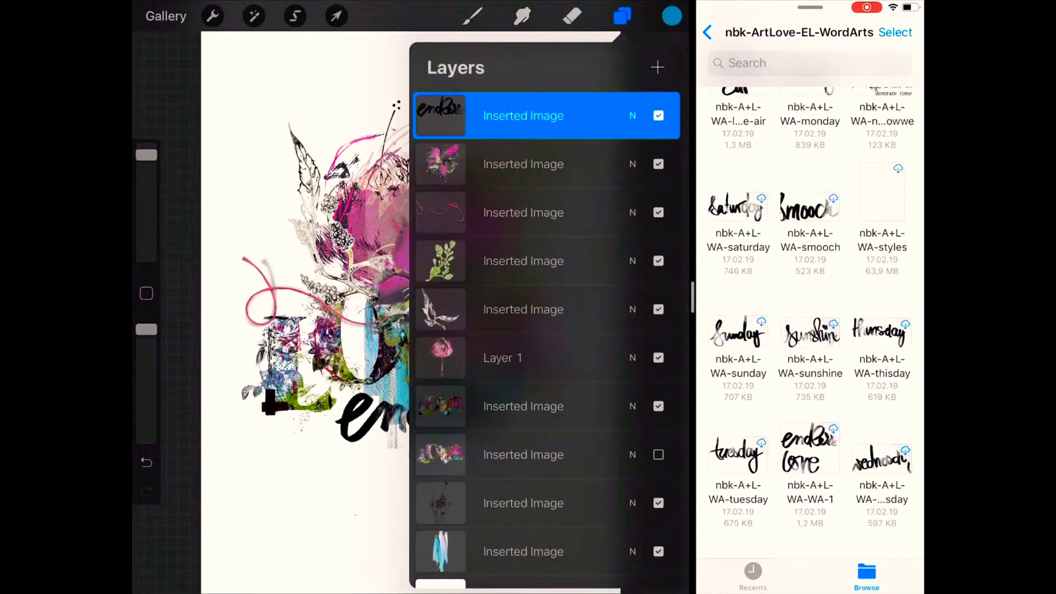
pyautogui.click(523, 406)
pyautogui.click(254, 15)
pyautogui.click(248, 329)
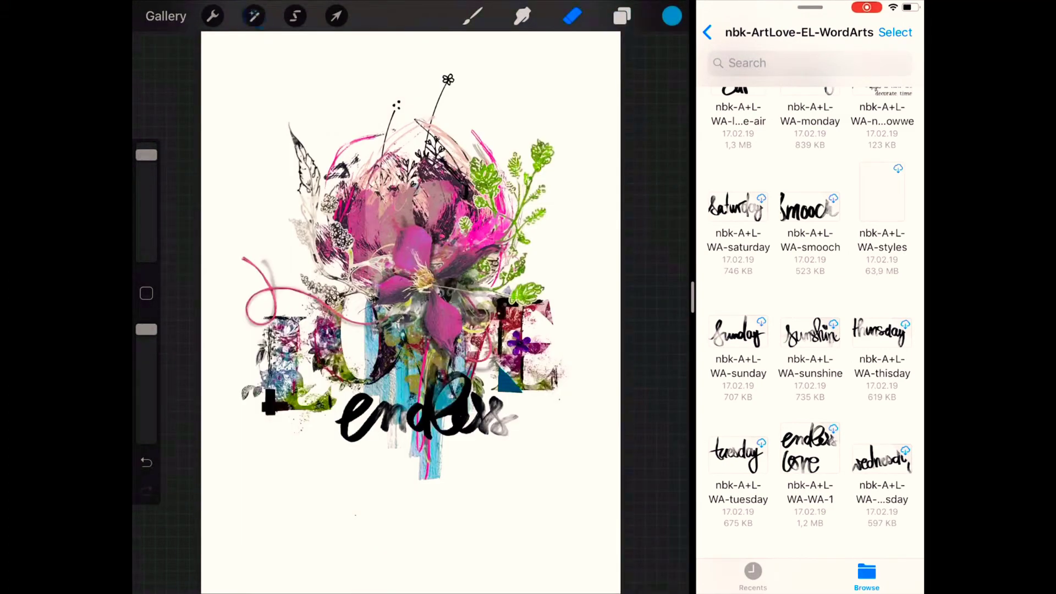
# Step: Drop the LOVE letters' brightness to minimum to make them black, then nudge them slightly lower
pyautogui.moveTo(456, 566); pyautogui.dragTo(282, 565)
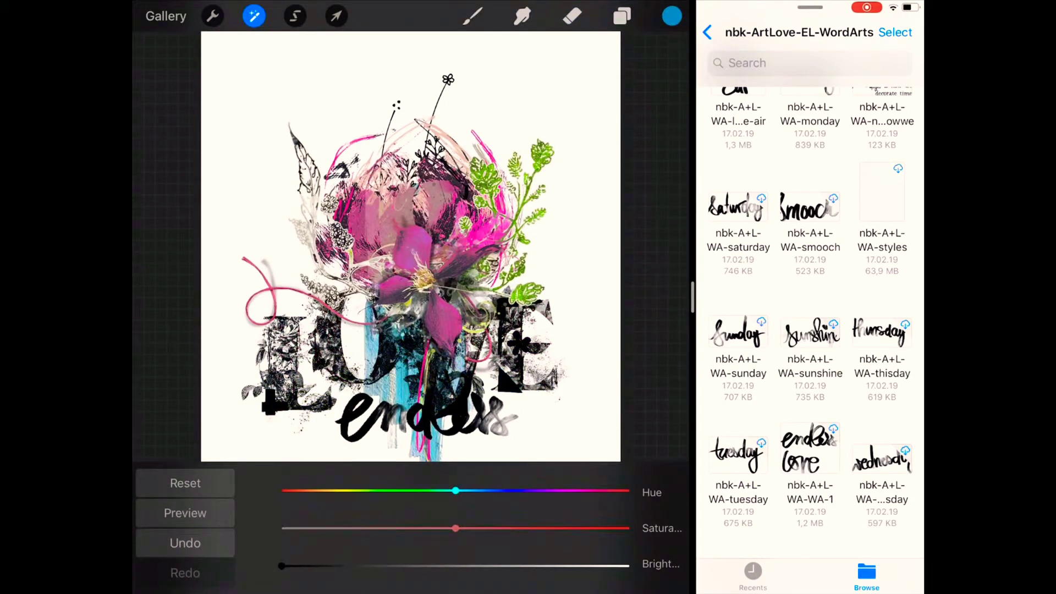
pyautogui.click(336, 16)
pyautogui.moveTo(413, 374); pyautogui.dragTo(418, 391)
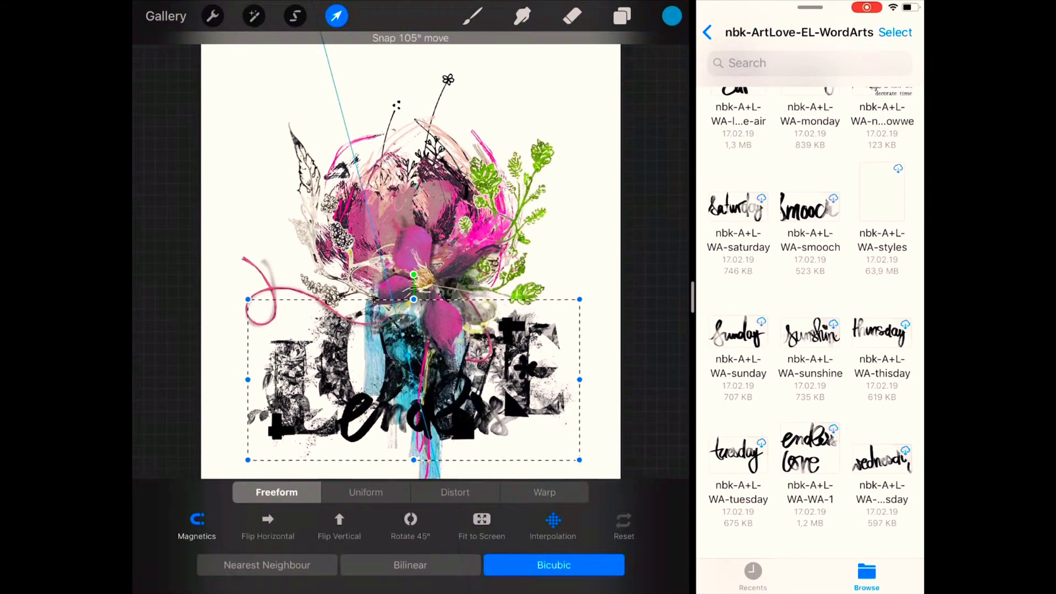
pyautogui.click(622, 16)
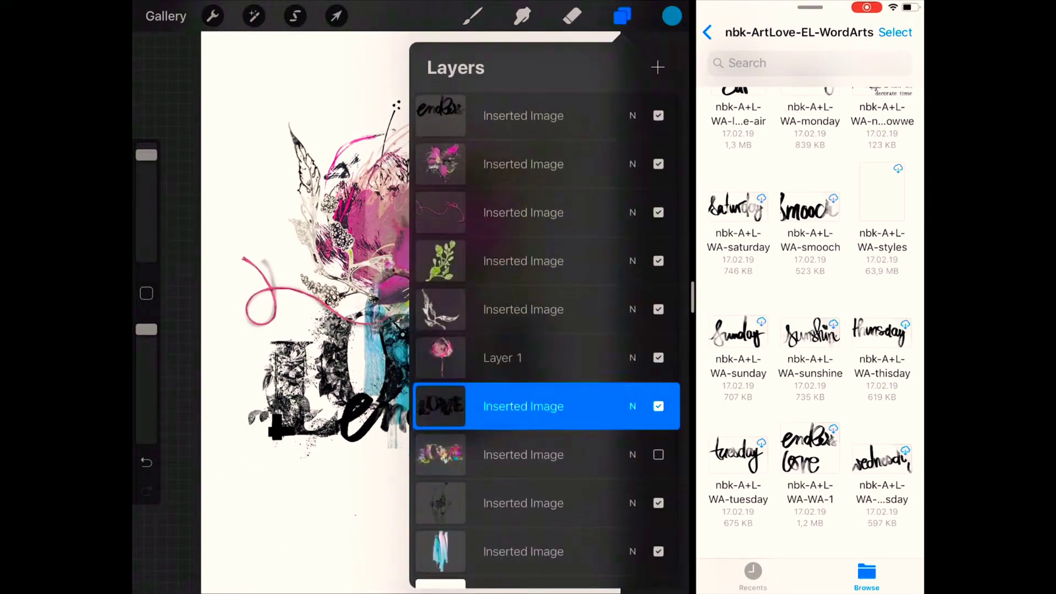
# Step: Move the endless script lower and slightly left, beneath the LOVE letters
pyautogui.click(523, 115)
pyautogui.click(336, 16)
pyautogui.moveTo(449, 478)
pyautogui.mouseDown()
pyautogui.moveTo(449, 448)
pyautogui.moveTo(355, 448)
pyautogui.moveTo(375, 451)
pyautogui.mouseUp()
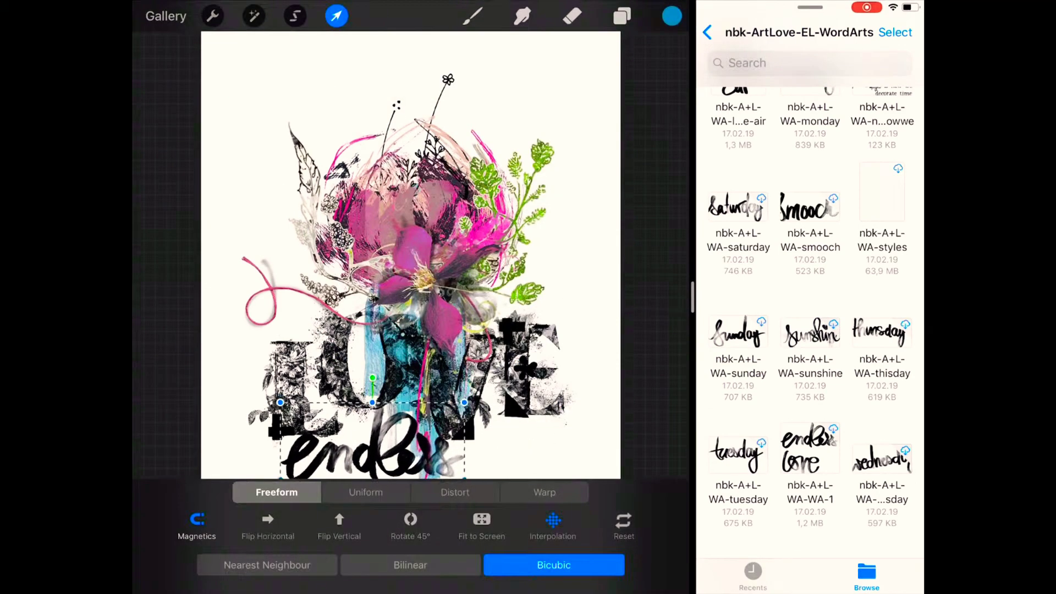
pyautogui.click(572, 16)
pyautogui.click(623, 16)
# Step: Move the blue paint layer down below endless and return to the art+Love folder
pyautogui.click(543, 549)
pyautogui.click(336, 16)
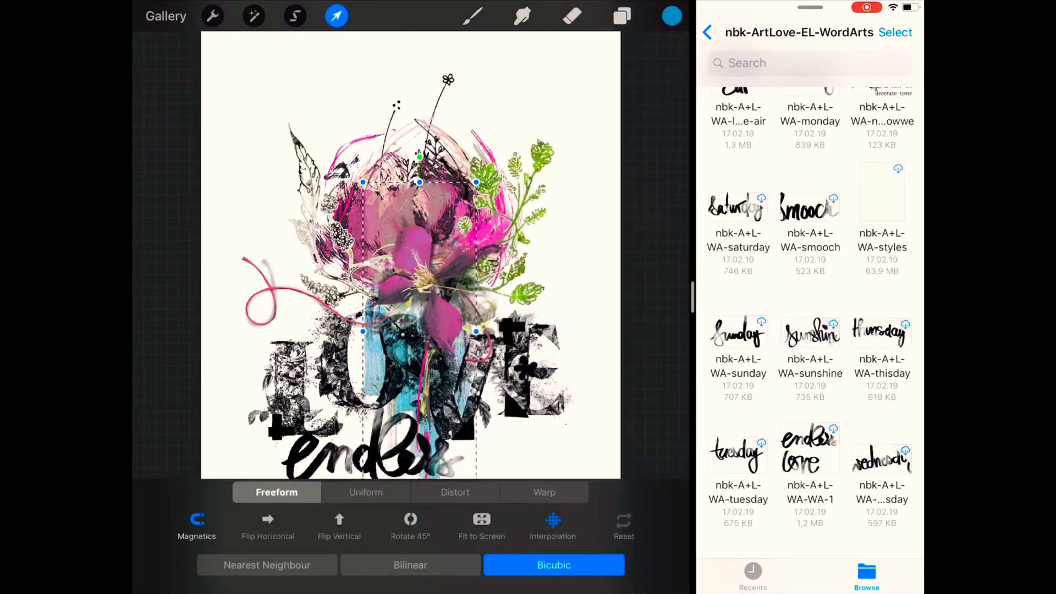
pyautogui.moveTo(418, 385); pyautogui.dragTo(418, 421)
pyautogui.click(572, 16)
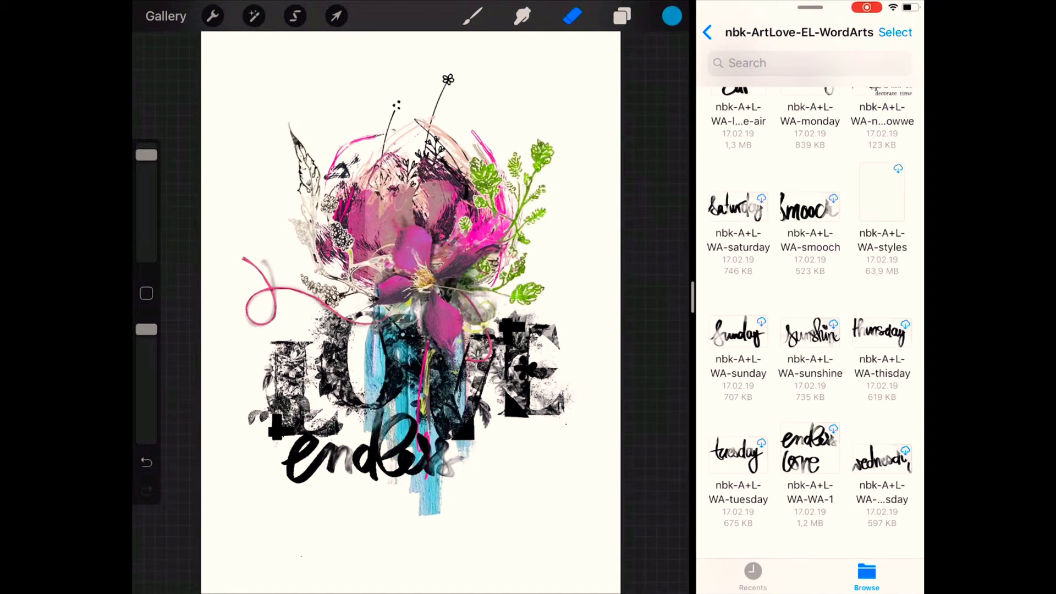
pyautogui.click(707, 32)
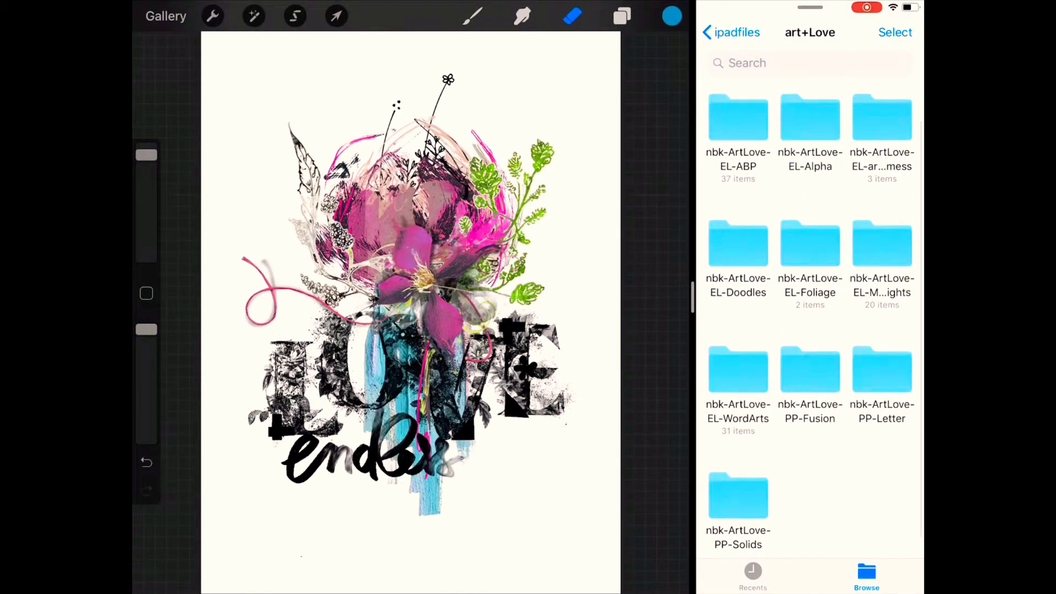
# Step: Import a light-glow image from the MagicLights folder and position it over the collage
pyautogui.click(882, 218)
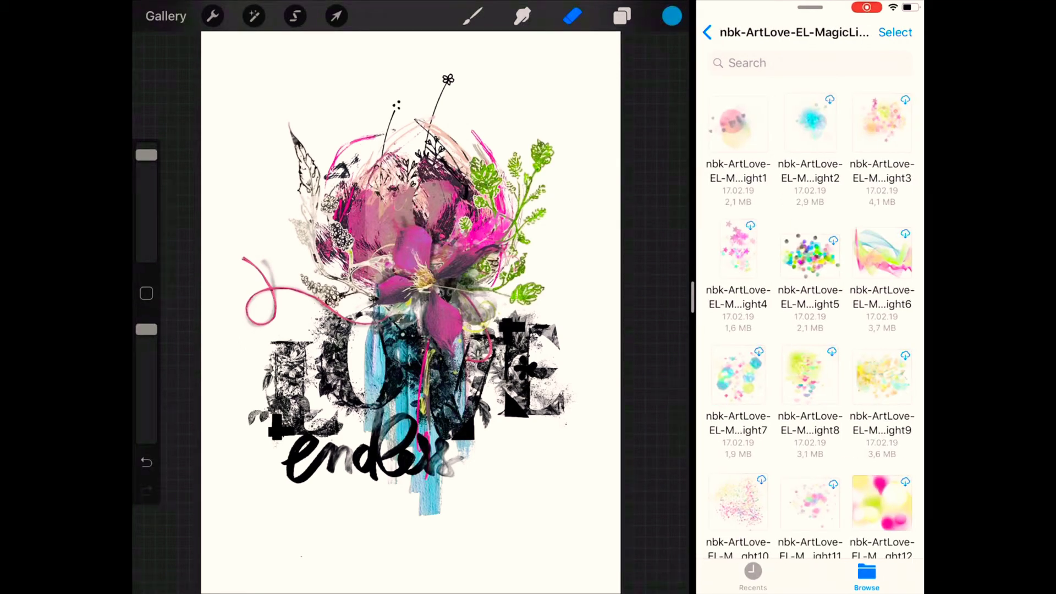
pyautogui.moveTo(462, 310); pyautogui.dragTo(418, 297)
pyautogui.click(336, 16)
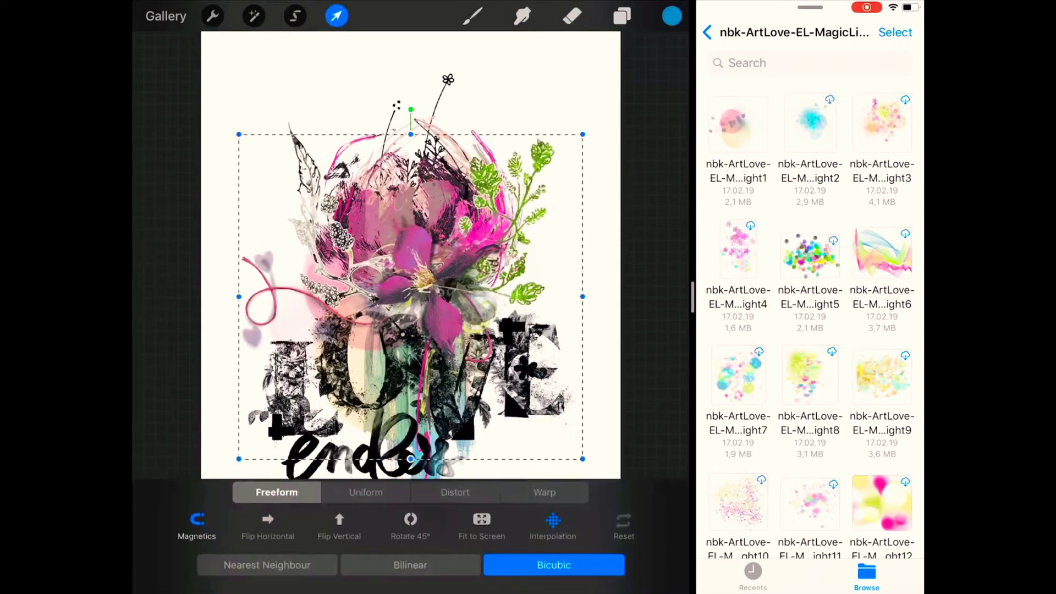
pyautogui.moveTo(385, 286); pyautogui.dragTo(396, 229)
pyautogui.click(336, 16)
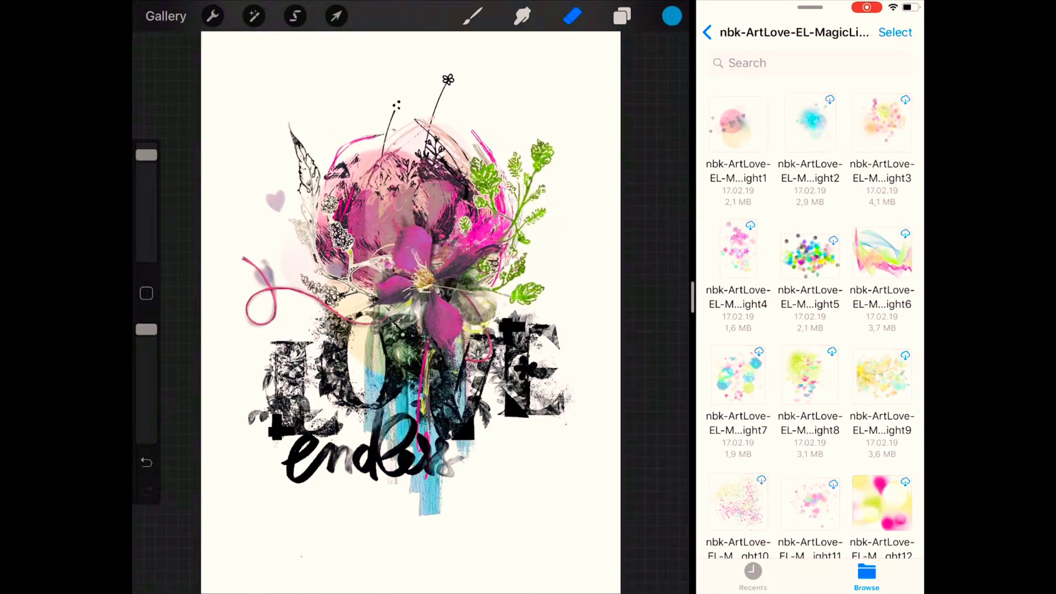
# Step: Import the pink-and-yellow glow image and move it up over the bouquet
pyautogui.click(622, 16)
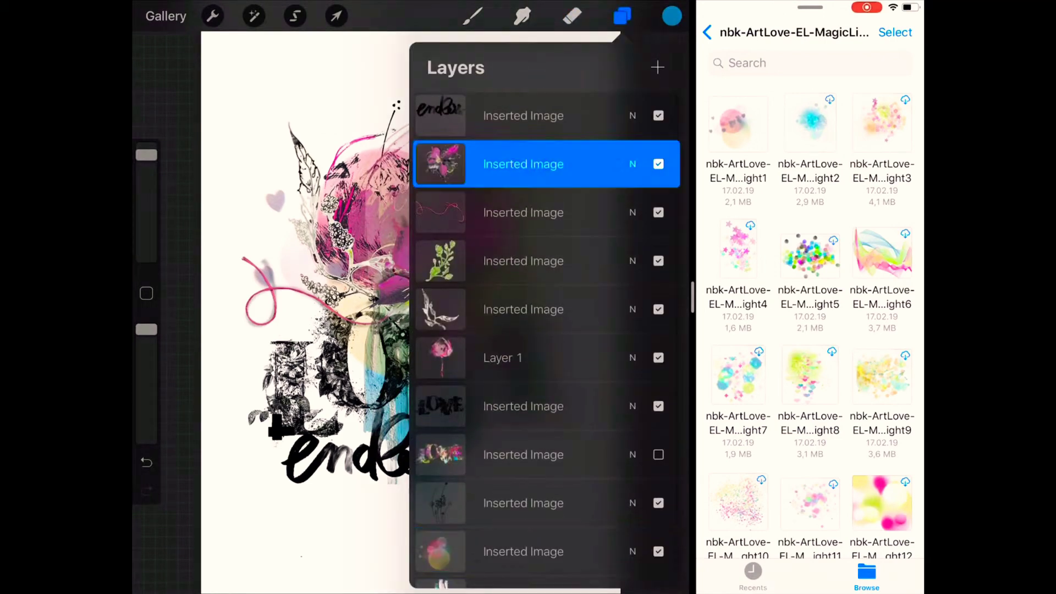
pyautogui.scroll(-10, 809, 303)
pyautogui.moveTo(739, 307); pyautogui.dragTo(314, 390)
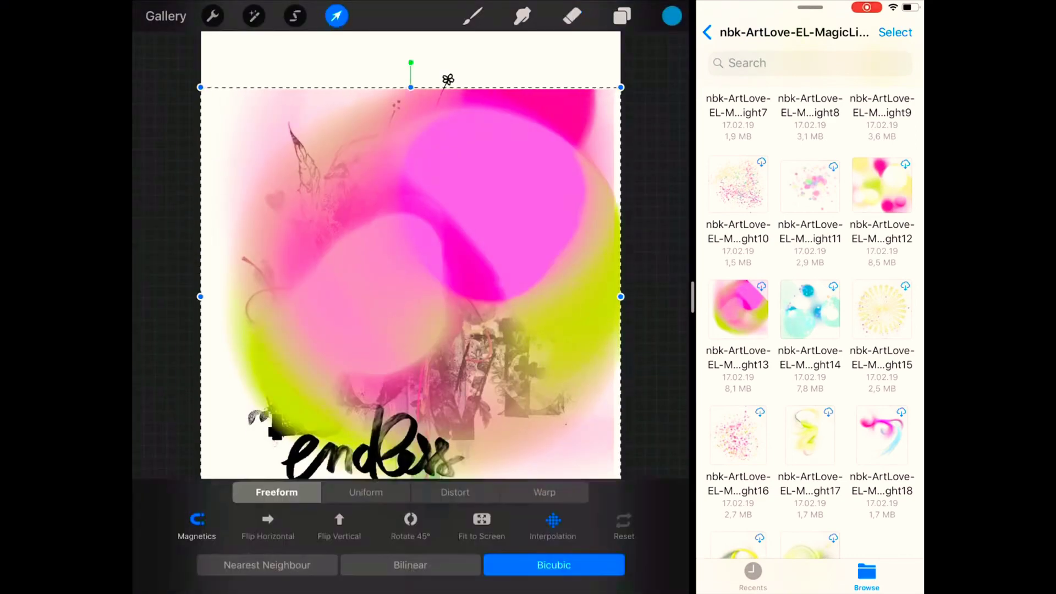
pyautogui.moveTo(410, 297); pyautogui.dragTo(412, 231)
pyautogui.click(622, 16)
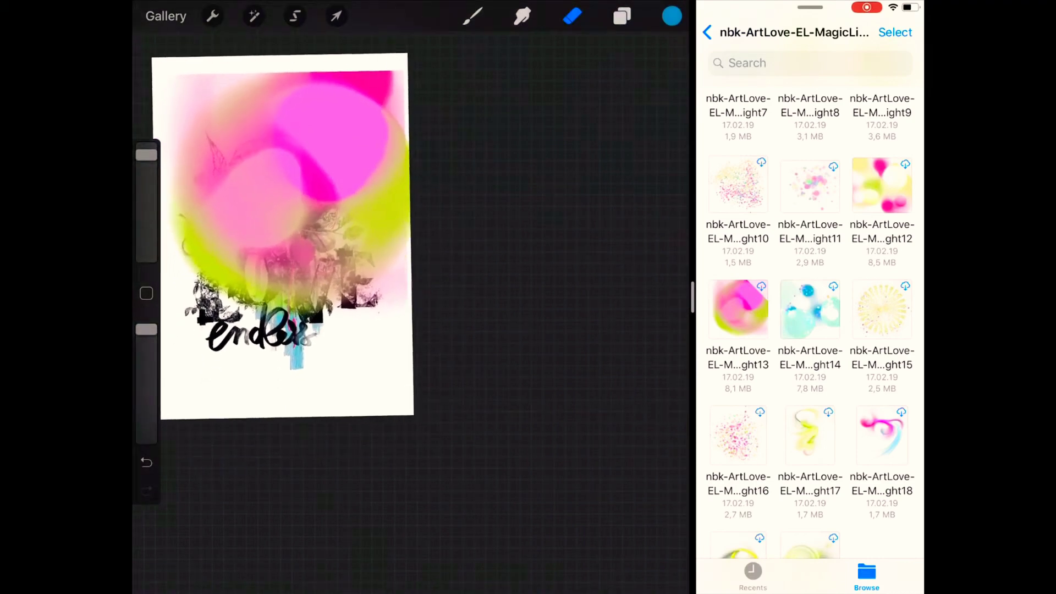
# Step: Preview Multiply, Linear Burn, Colour Burn and Darken blend modes on the glow layer
pyautogui.click(572, 16)
pyautogui.click(622, 16)
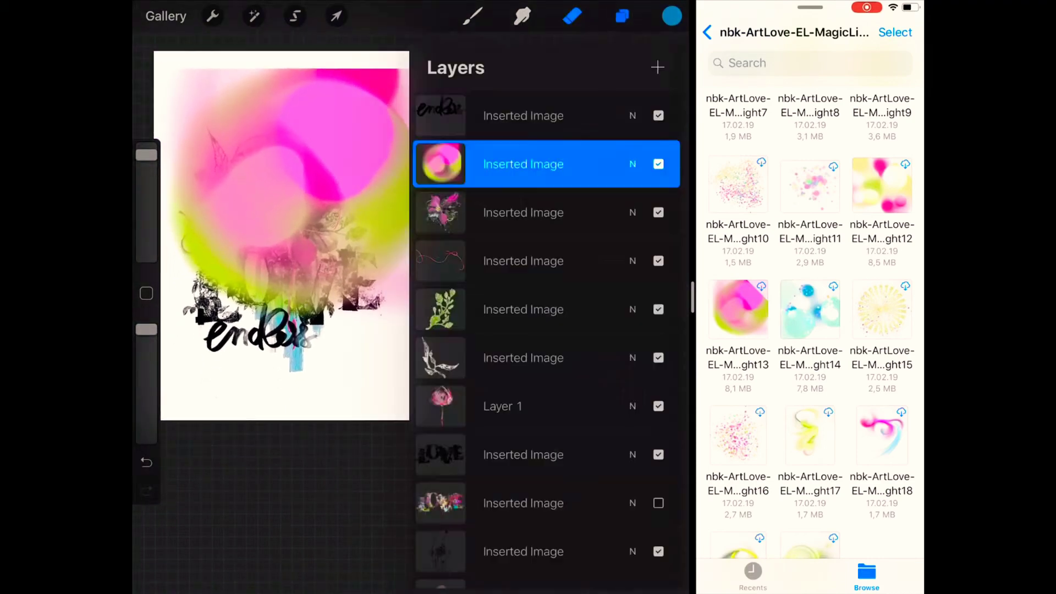
pyautogui.click(633, 163)
pyautogui.click(459, 301)
pyautogui.click(469, 335)
pyautogui.click(470, 367)
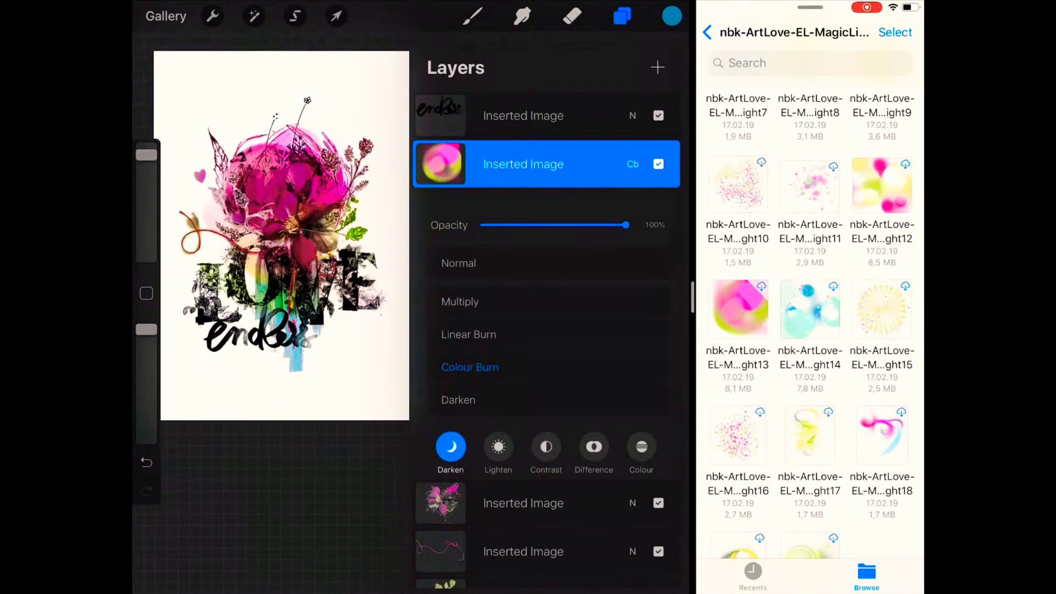
pyautogui.click(458, 400)
# Step: Preview Add, Screen and Lighten, then set the glow layer to Soft Light
pyautogui.click(451, 367)
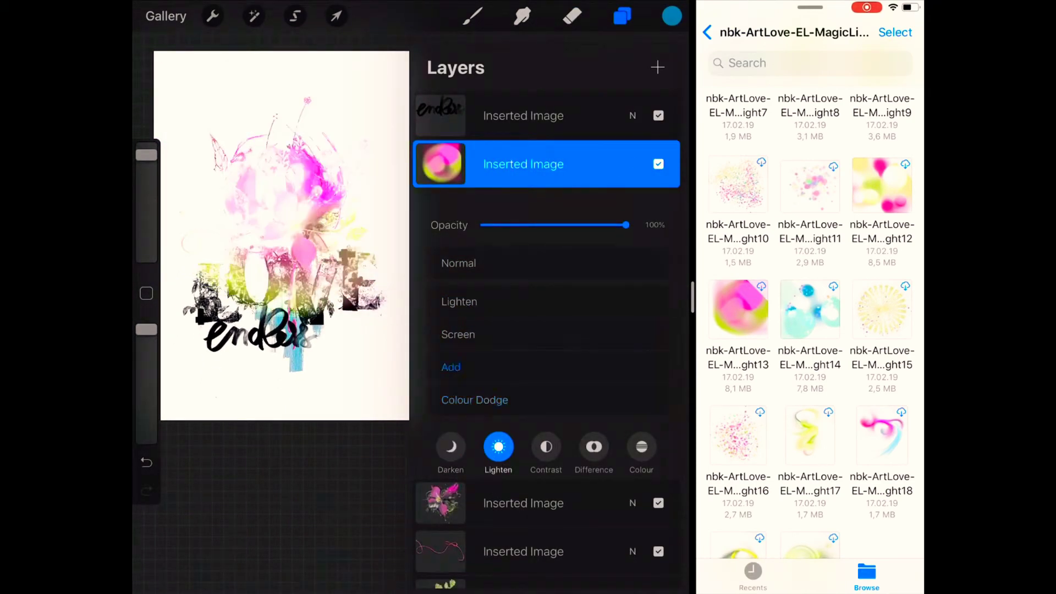
pyautogui.click(459, 334)
pyautogui.click(460, 301)
pyautogui.click(458, 263)
pyautogui.click(547, 447)
pyautogui.click(464, 367)
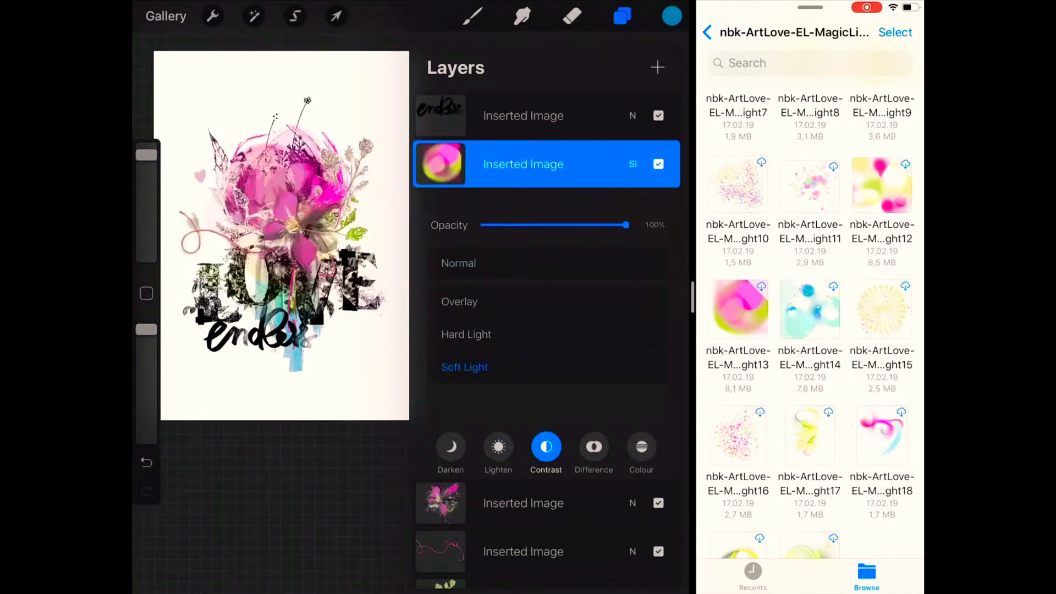
pyautogui.click(633, 164)
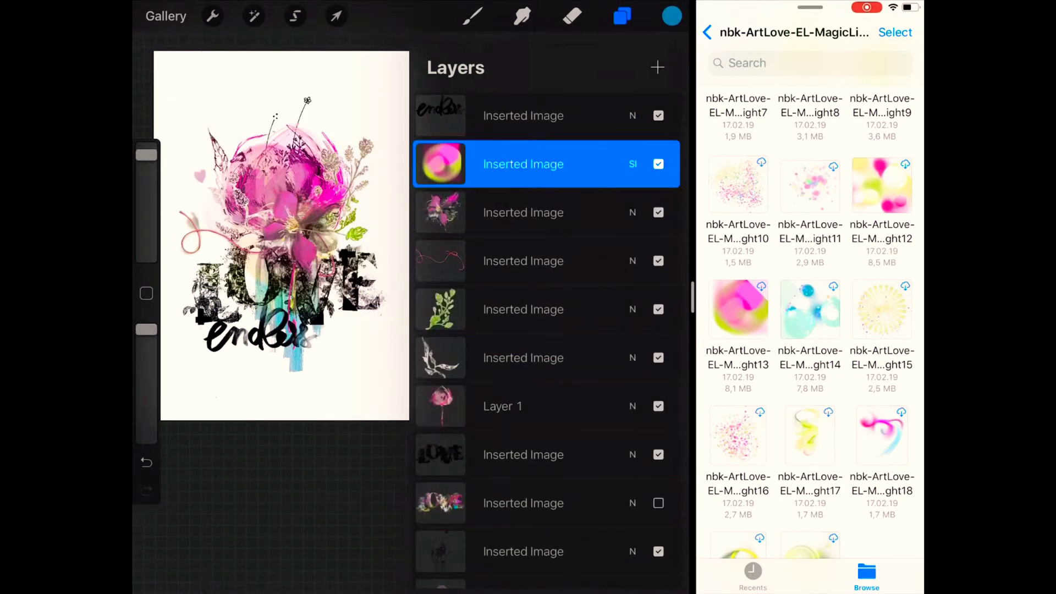
# Step: Nudge the glow slightly down and right, and move its layer down just above Layer 1
pyautogui.click(336, 16)
pyautogui.moveTo(284, 197); pyautogui.dragTo(290, 219)
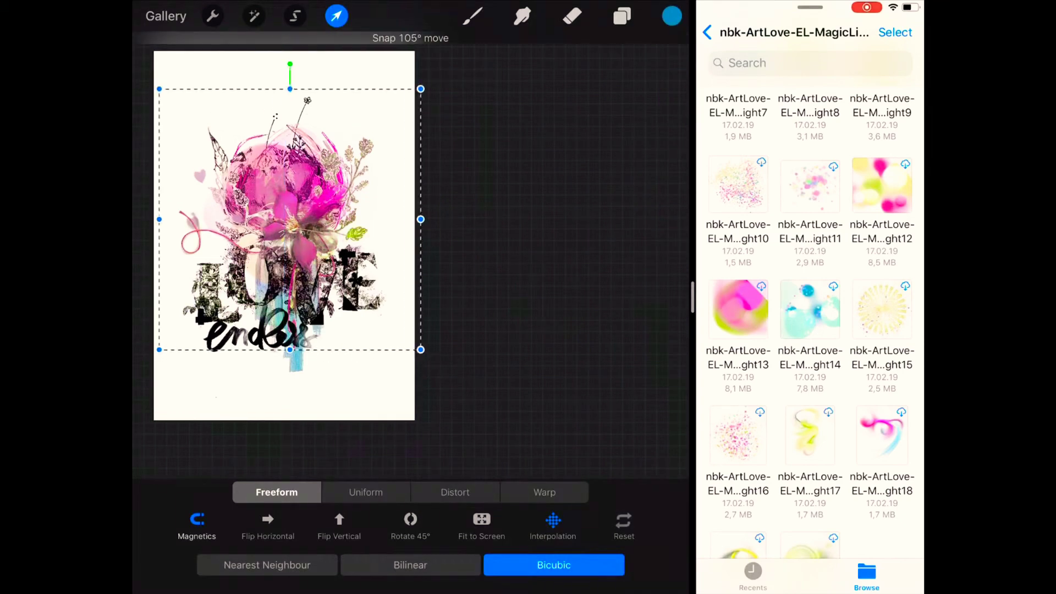
pyautogui.click(572, 16)
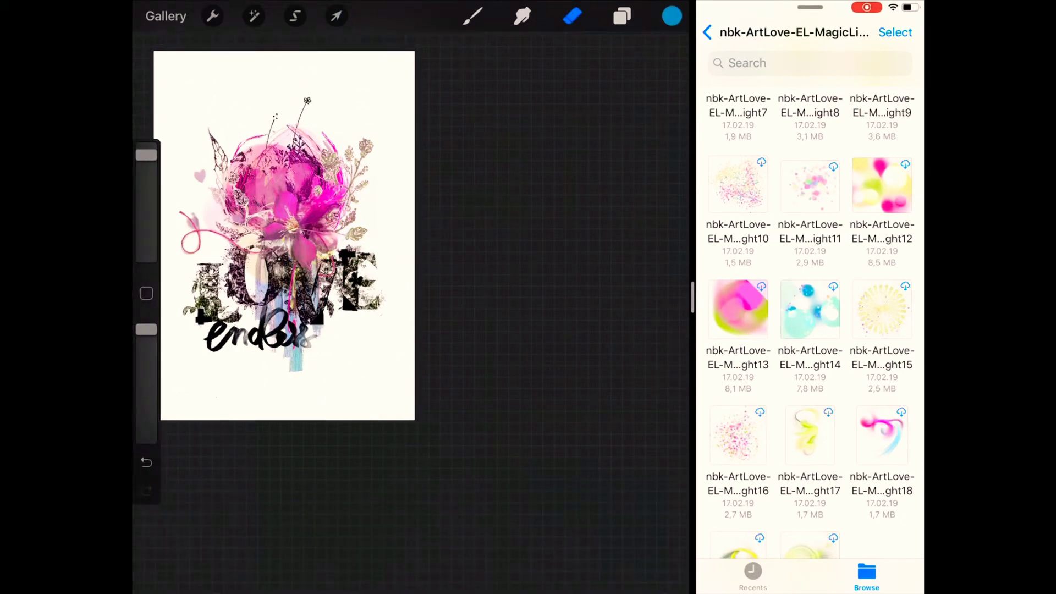
pyautogui.click(622, 16)
pyautogui.moveTo(440, 163)
pyautogui.mouseDown()
pyautogui.moveTo(471, 231)
pyautogui.moveTo(440, 358)
pyautogui.mouseUp()
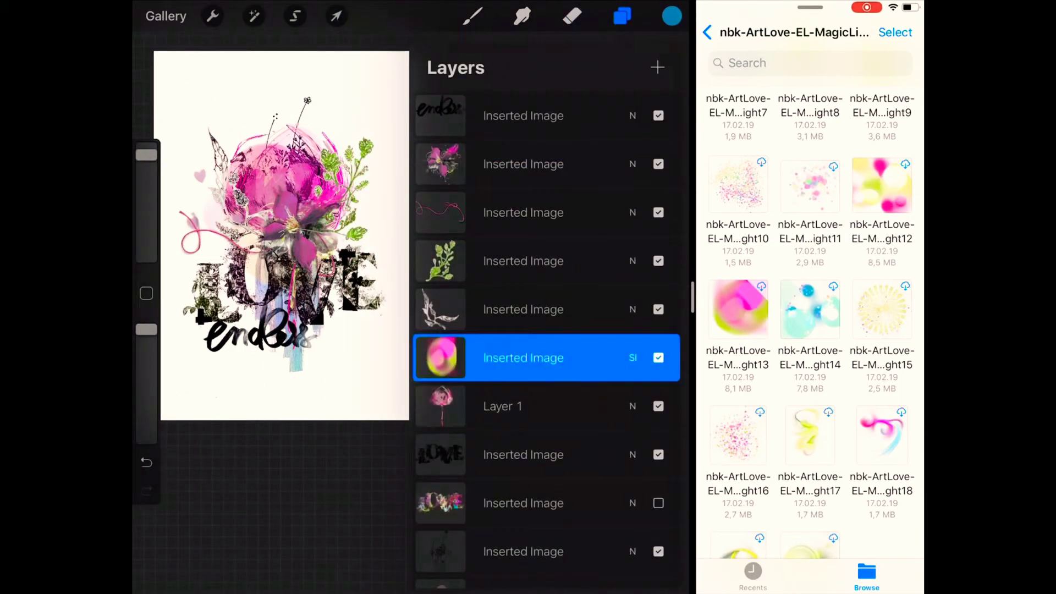
# Step: Adjust the Soft Light glow's hue so it casts purple and blue tones over the bouquet
pyautogui.click(254, 16)
pyautogui.click(259, 329)
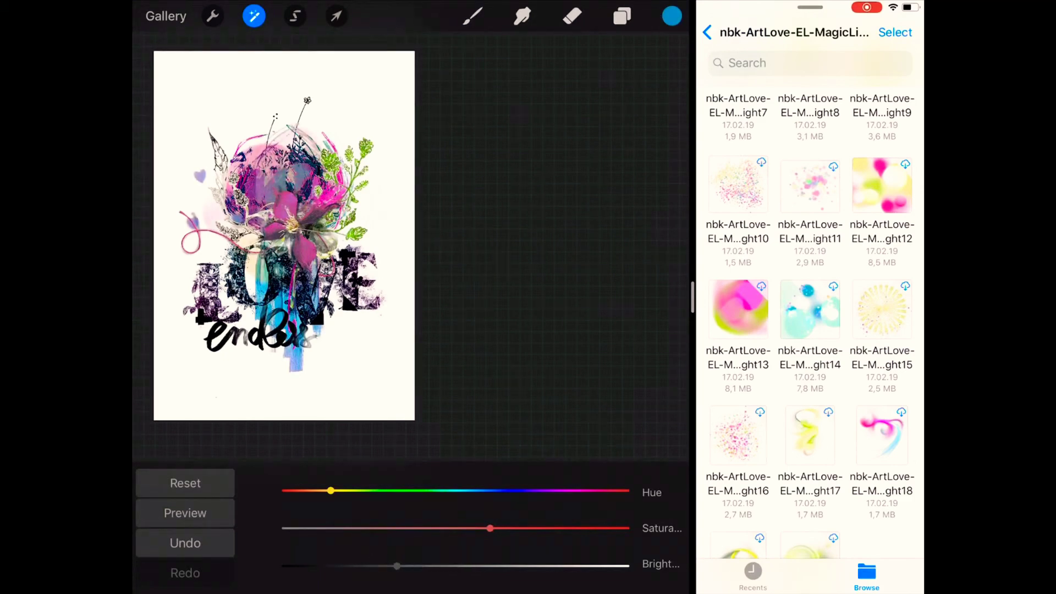
pyautogui.click(253, 16)
pyautogui.click(572, 16)
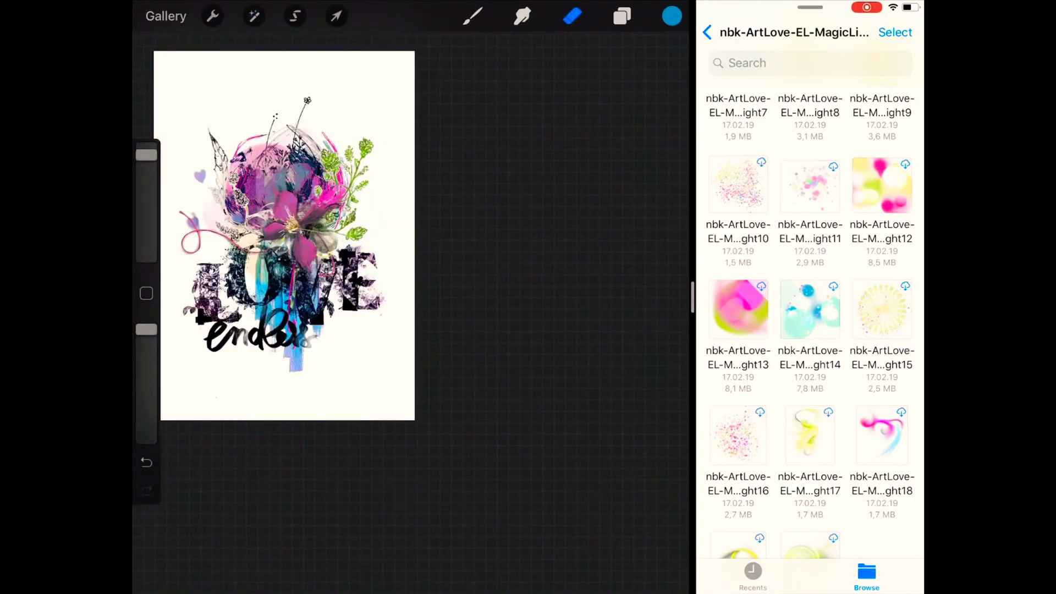